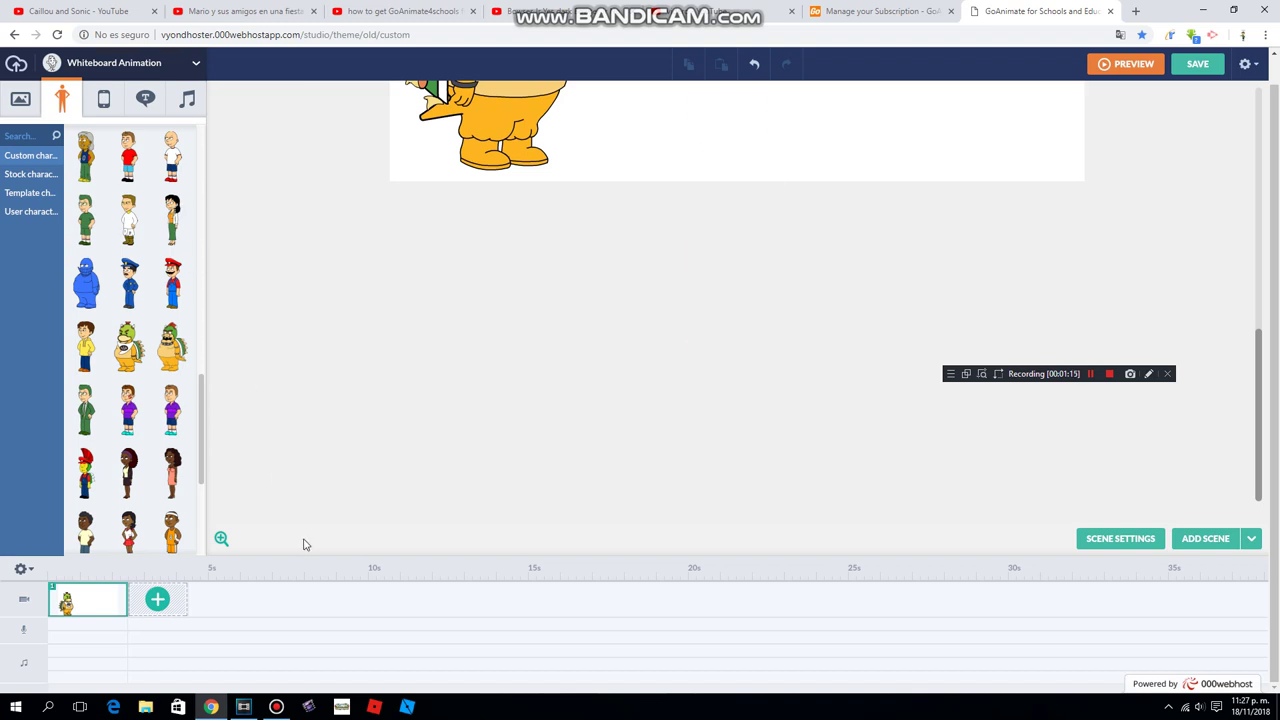
- Fit the stage to the screen and delete the misplaced bald character from the scene
click(221, 538)
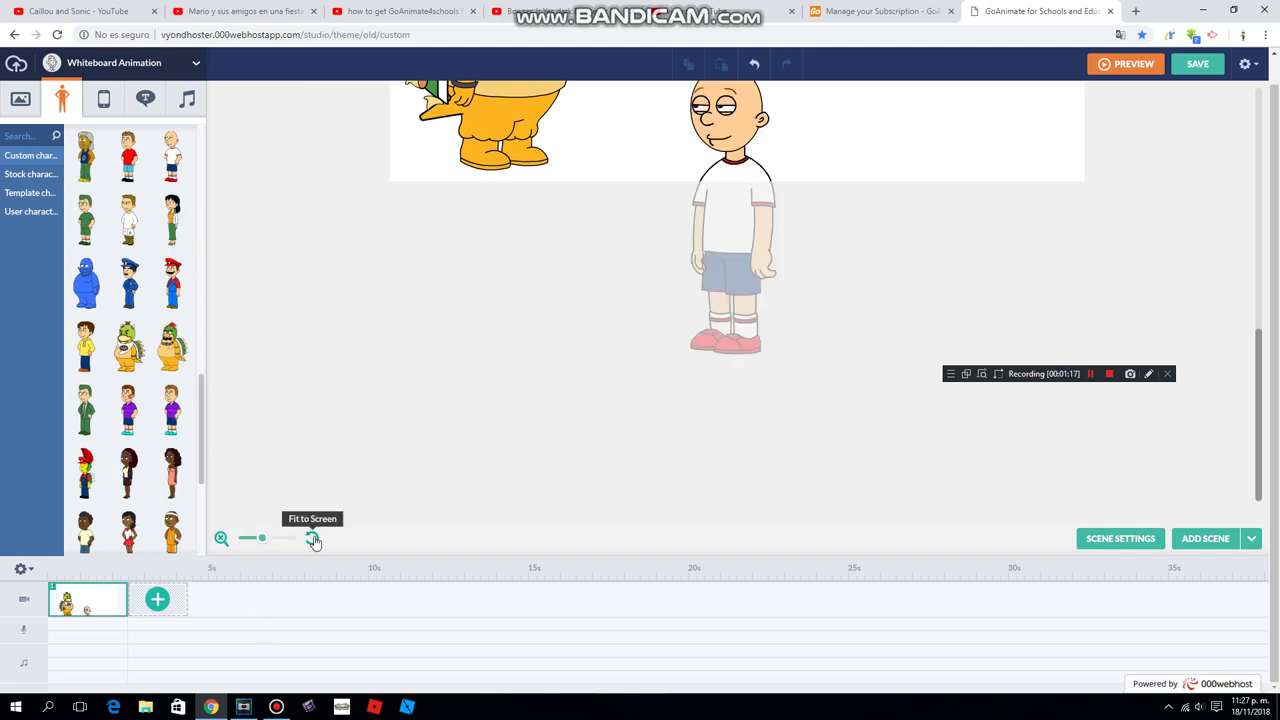
click(311, 538)
click(726, 395)
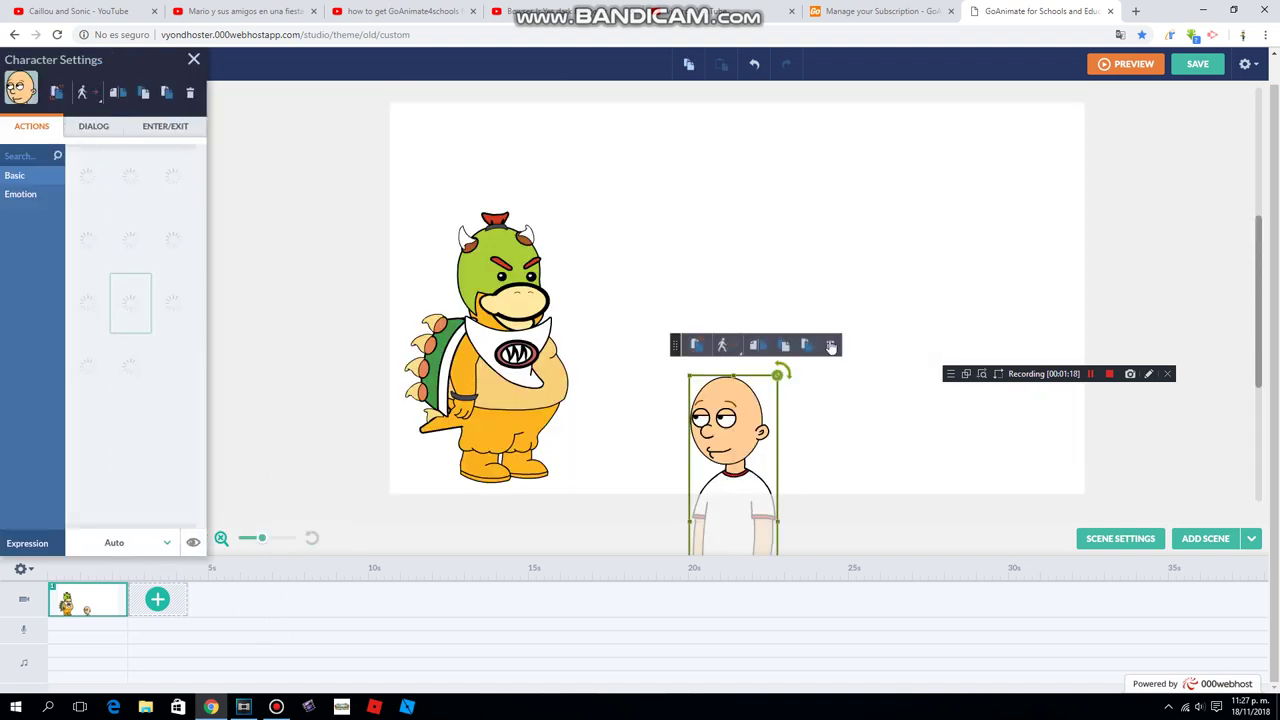
key(Delete)
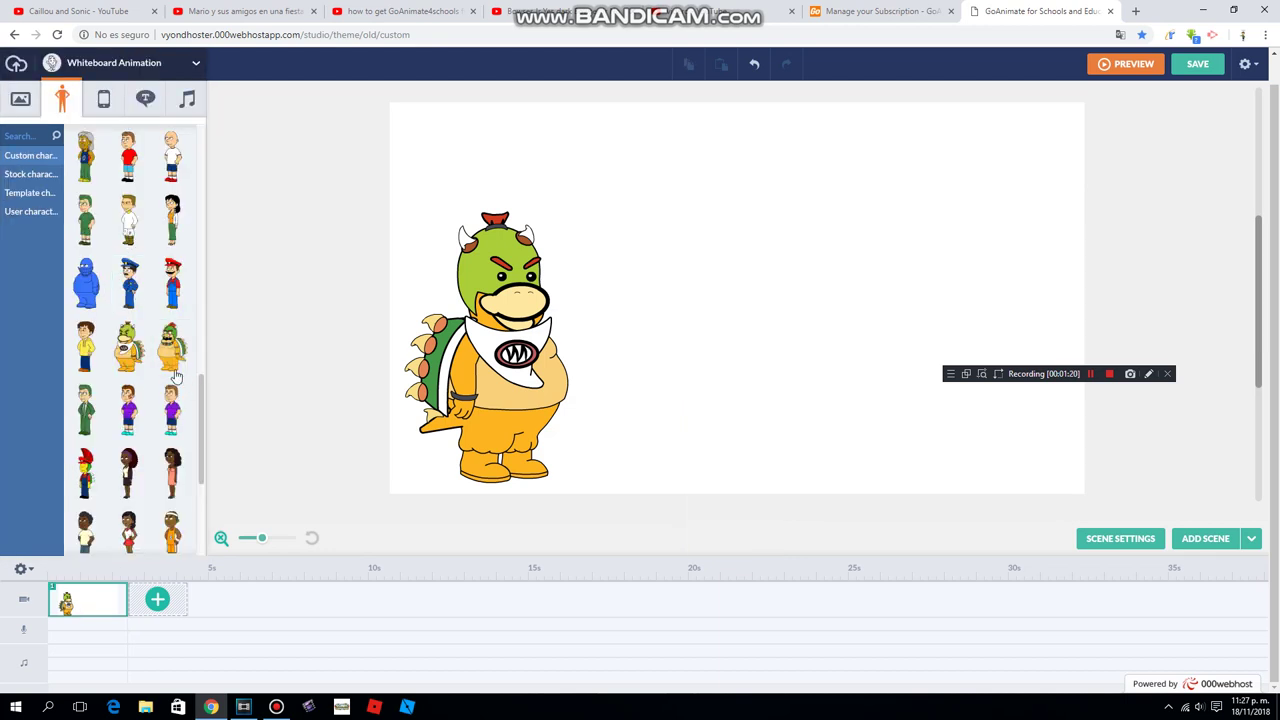
- Add the custom Mario character to the scene and place him near the stage's right edge
click(173, 285)
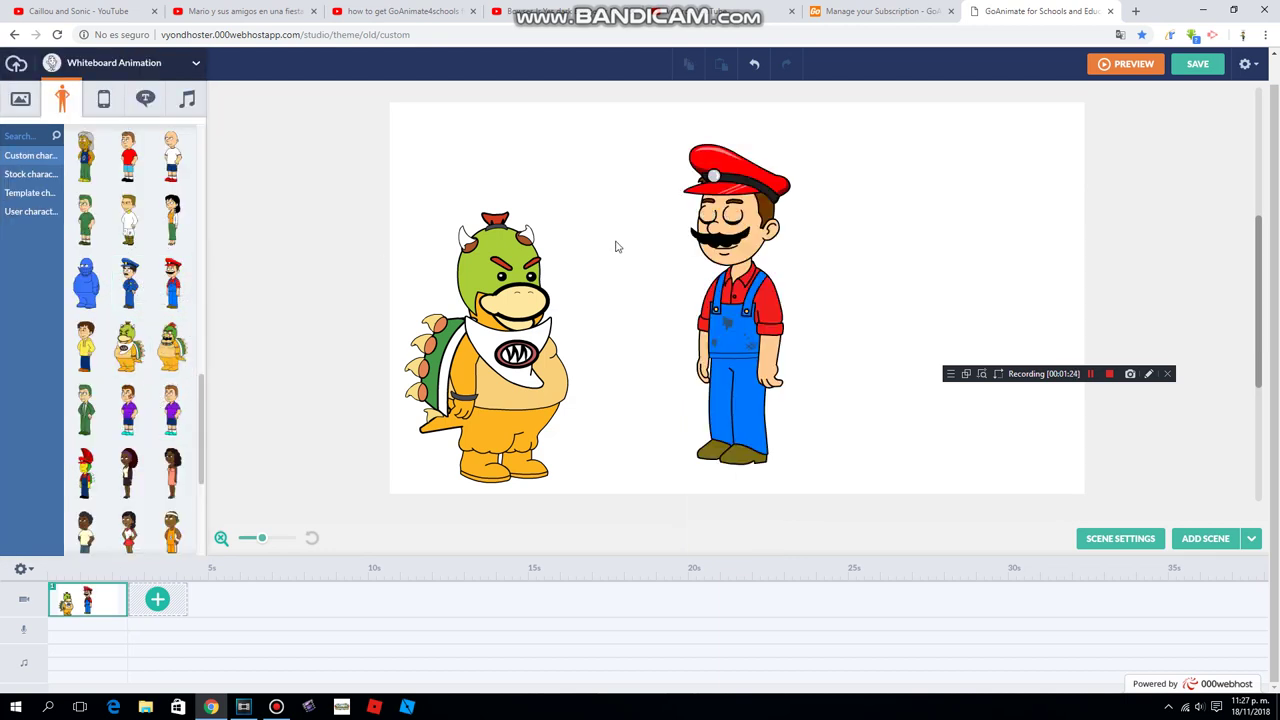
drag(737, 337, 1016, 347)
click(1016, 347)
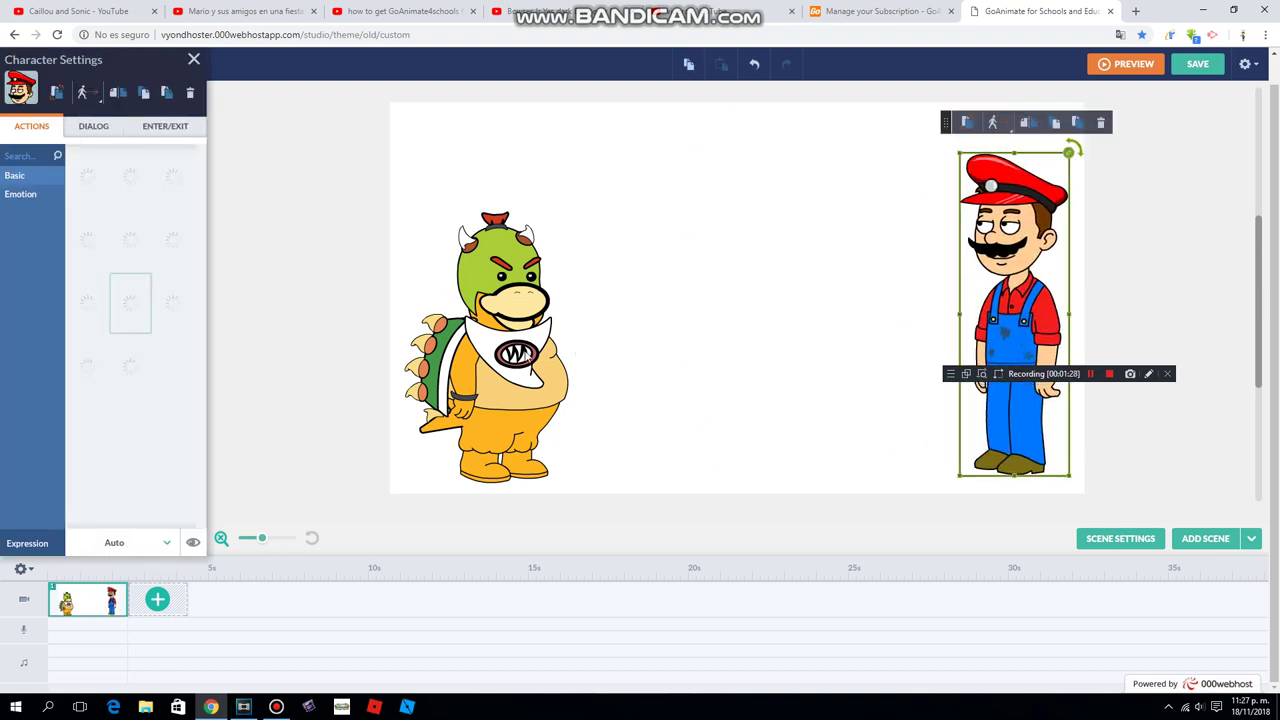
- Set the green-headed turtle character's facial expression to Happy
click(395, 362)
click(480, 400)
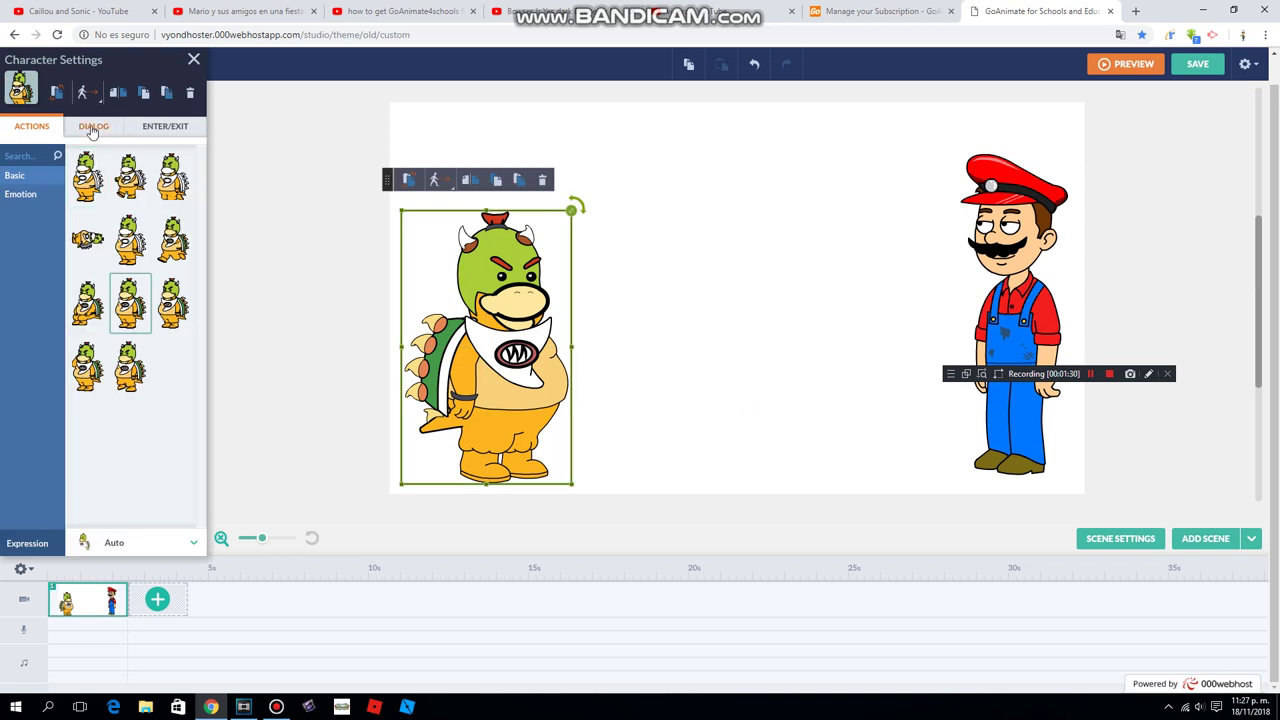
click(98, 545)
scroll(120, 465, down, 1)
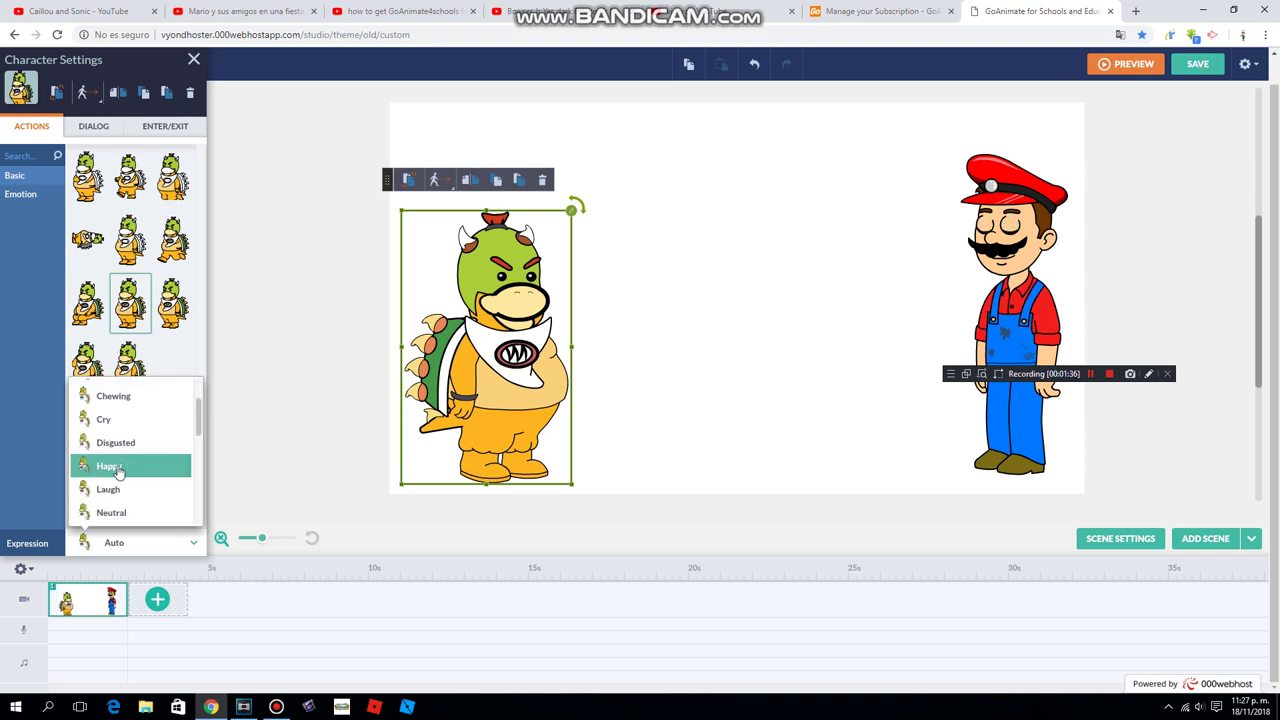
click(118, 472)
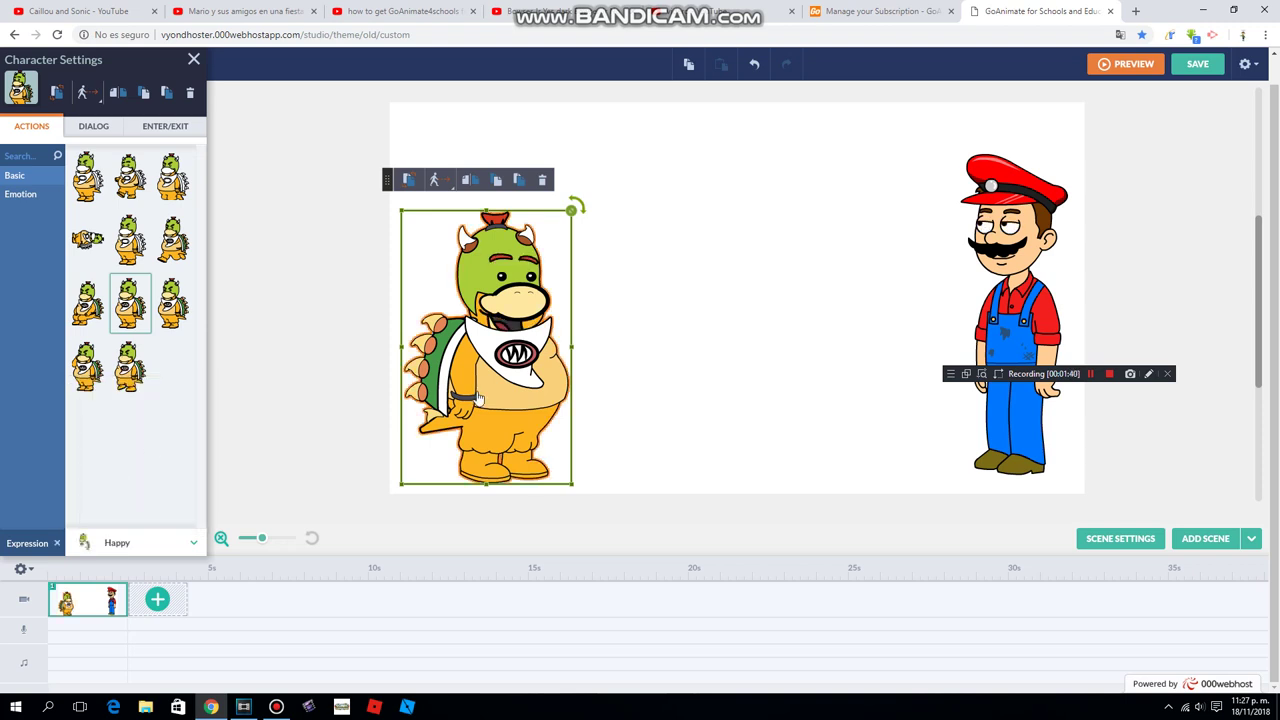
- Start a text-to-speech voice for the turtle character and choose the English male voice Justin
click(93, 126)
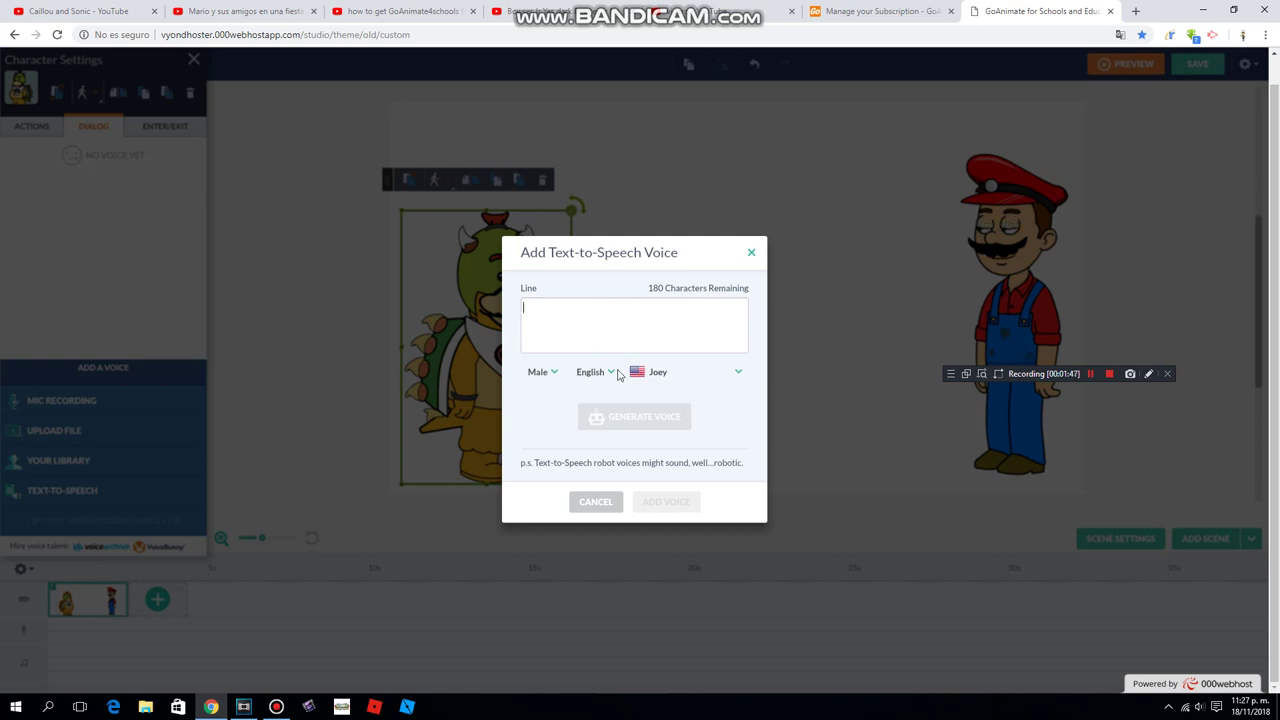
click(657, 372)
scroll(660, 460, down, 1)
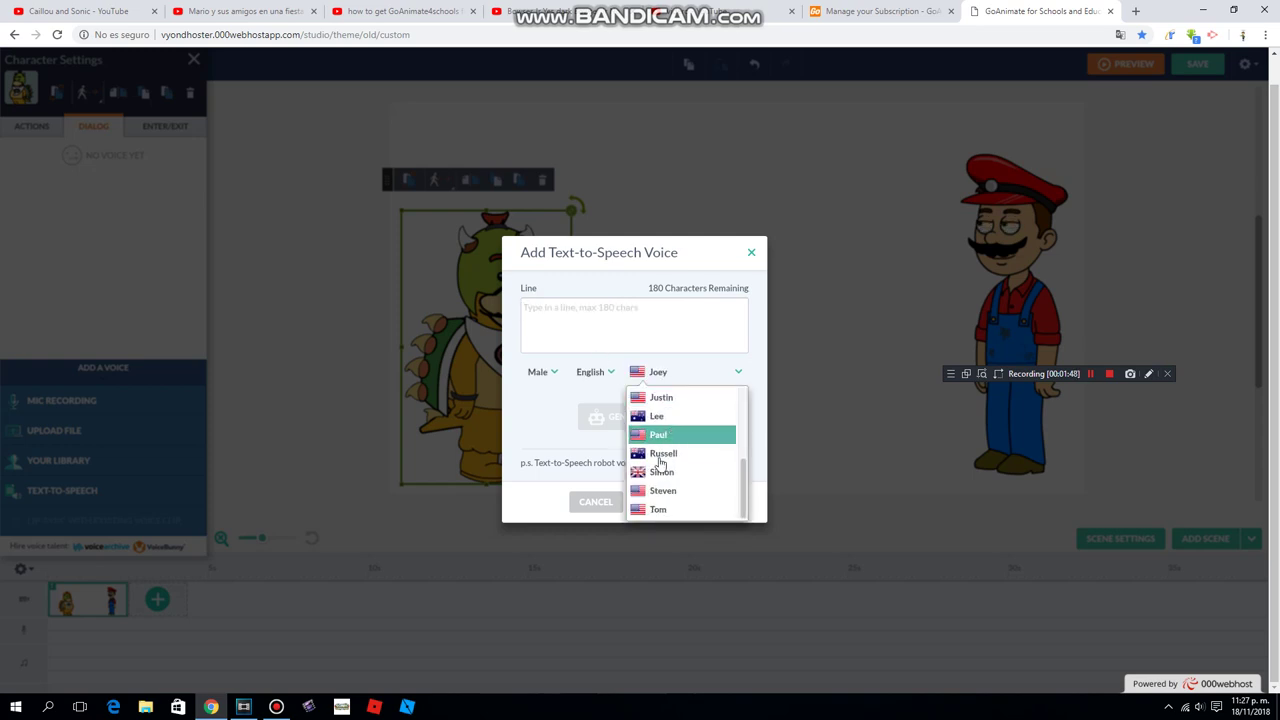
scroll(664, 460, up, 2)
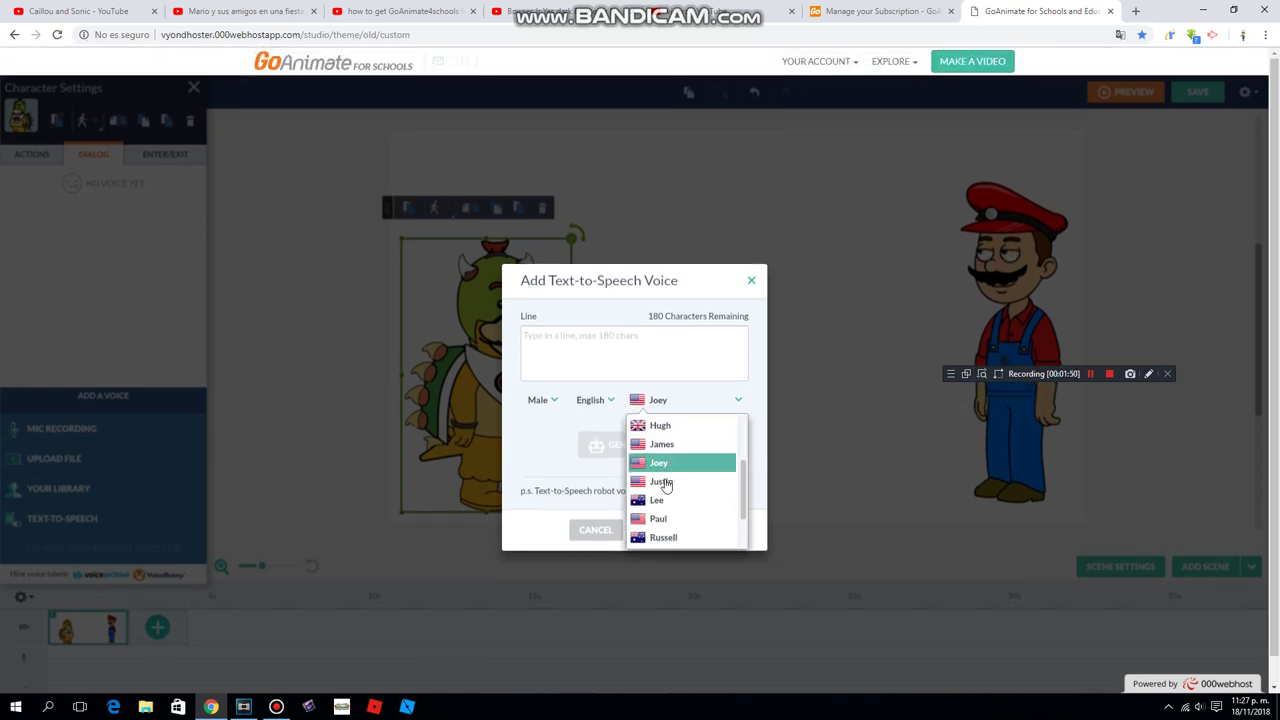
scroll(665, 488, down, 2)
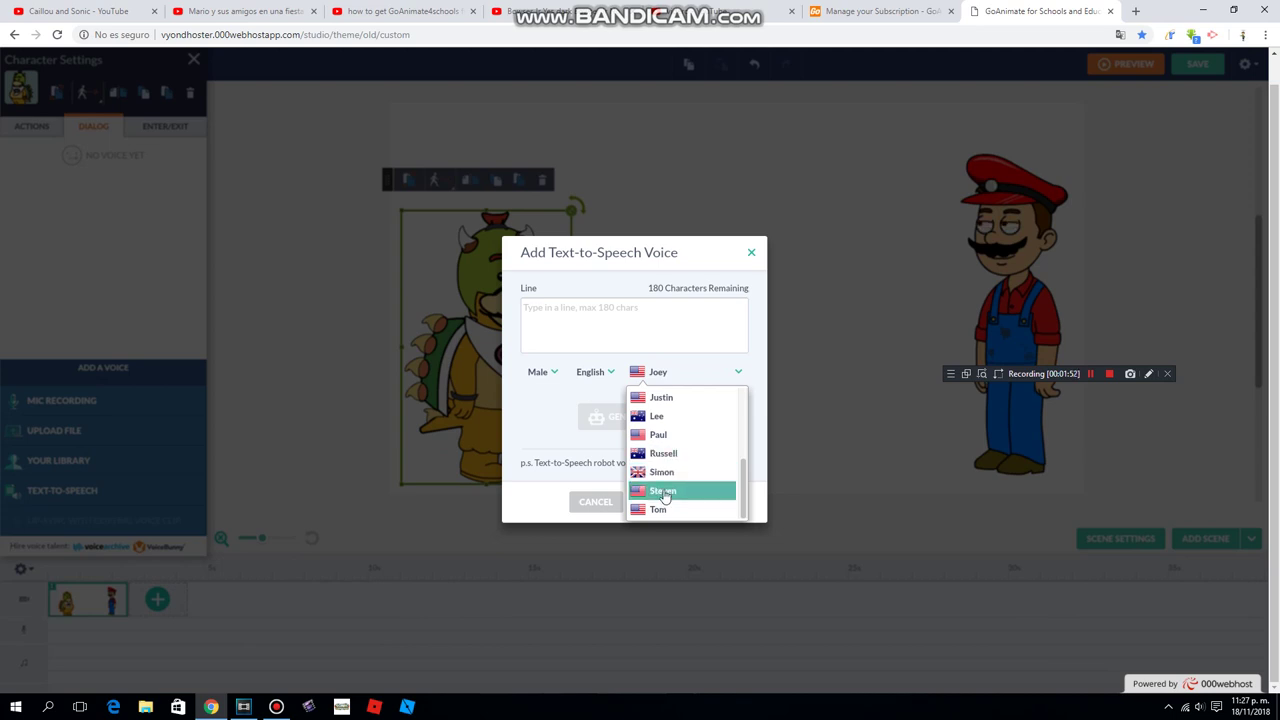
scroll(665, 480, up, 3)
scroll(674, 450, down, 1)
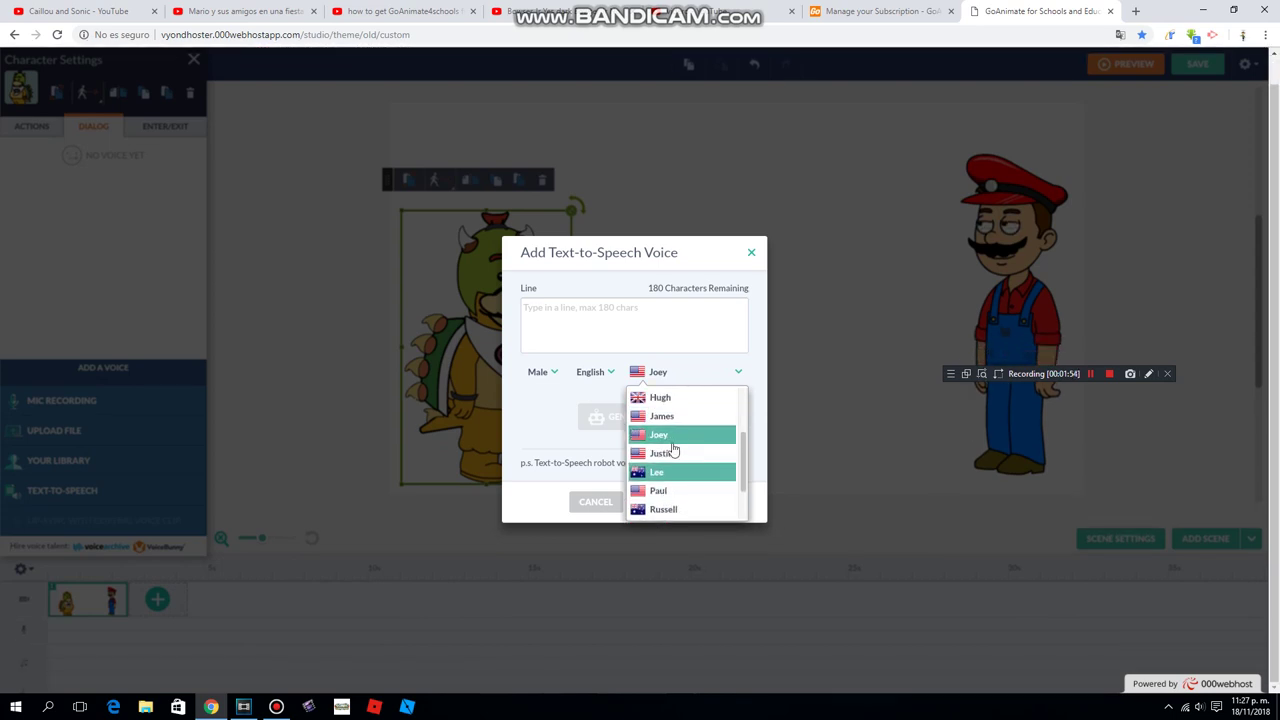
click(664, 453)
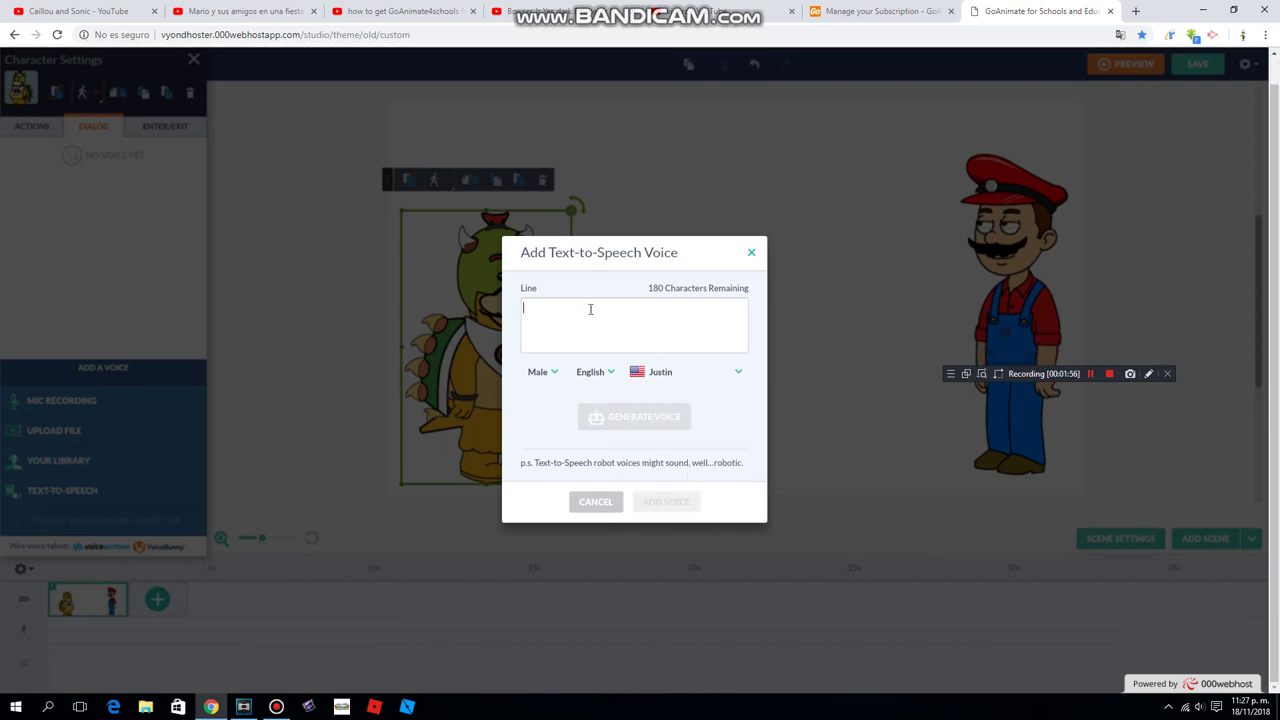
- Write the spoken line "mario! you are ungrounded" for the turtle character
text(mario! yo)
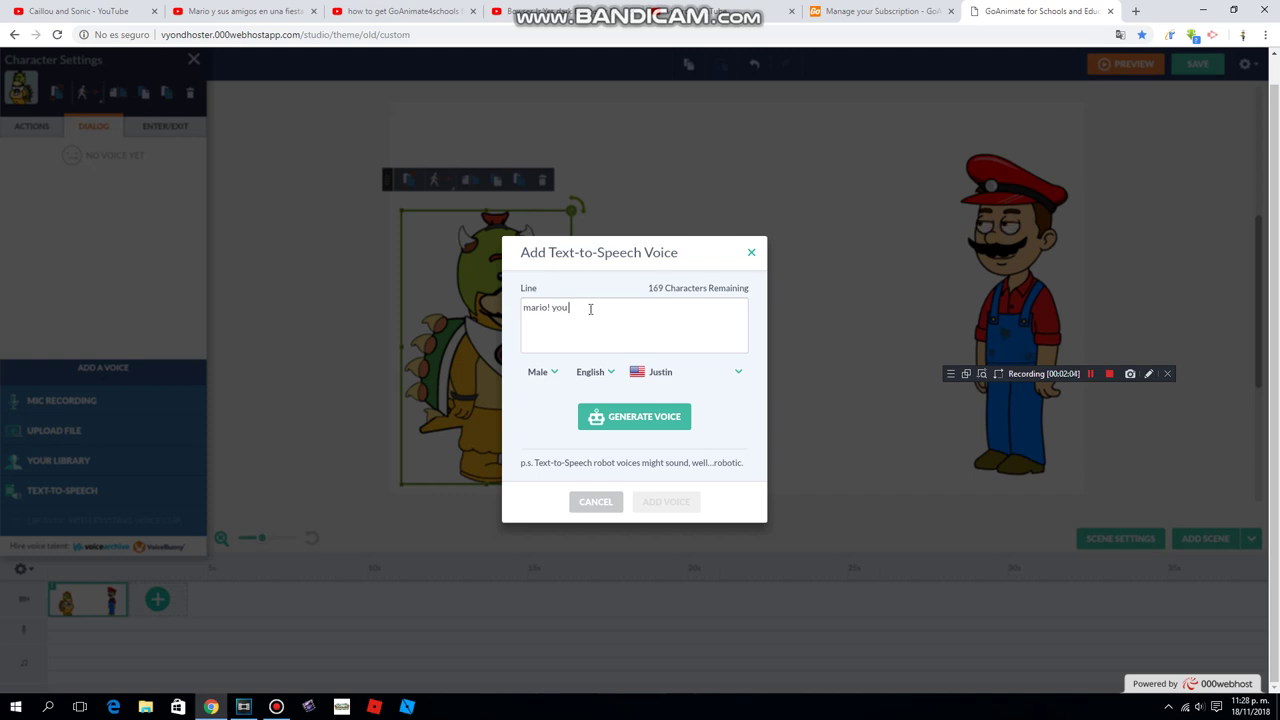
text(ug)
text(ground)
key(BackSpace)
text(d un)
key(BackSpace)
- Extend the line by repeating "ungrounded" until it occurs six times and end it with "for life"
double_click(590, 304)
key(ctrl+c)
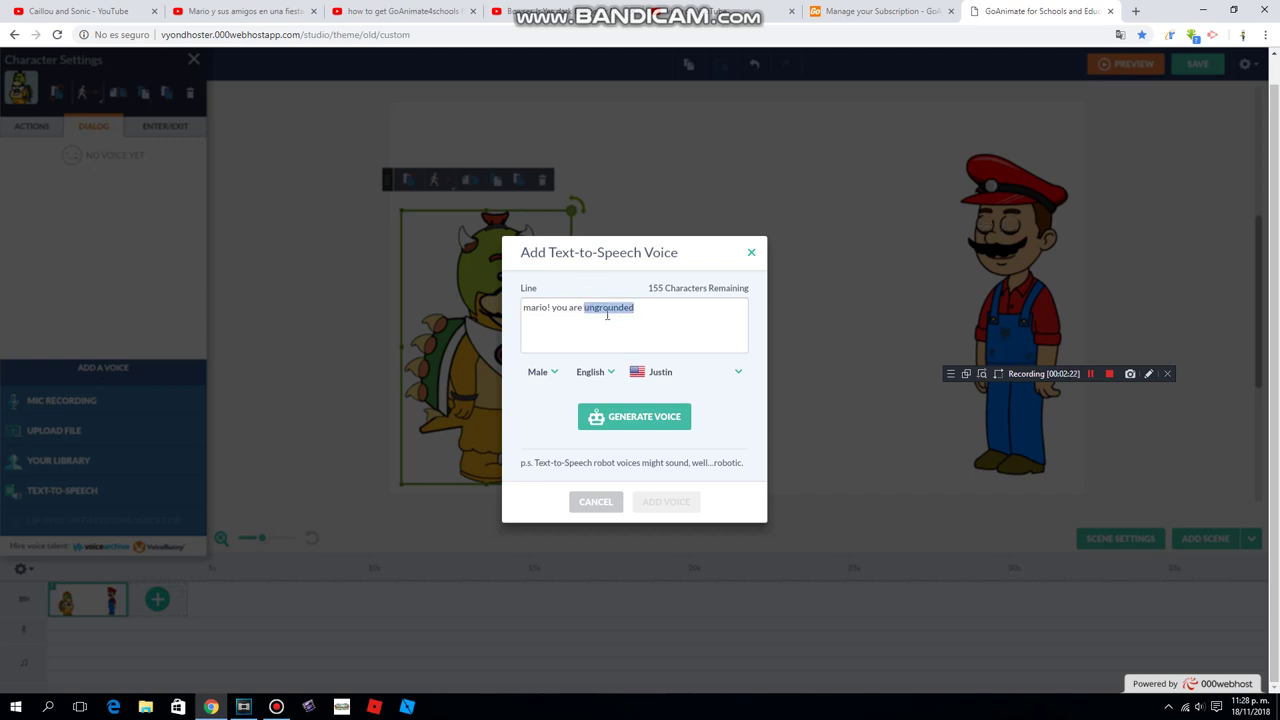
click(644, 324)
key(ctrl+v)
key(ctrl+v)
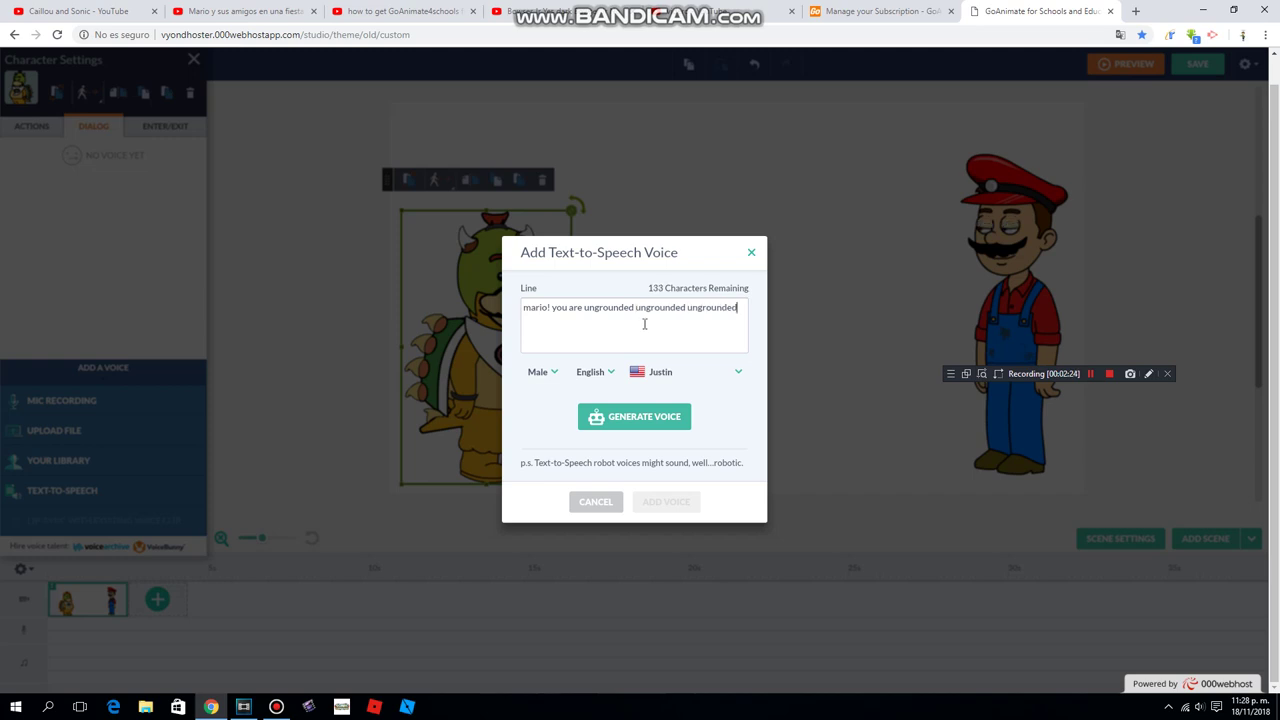
key(ctrl+v)
key(ctrl+v)
key(ctrl+v)
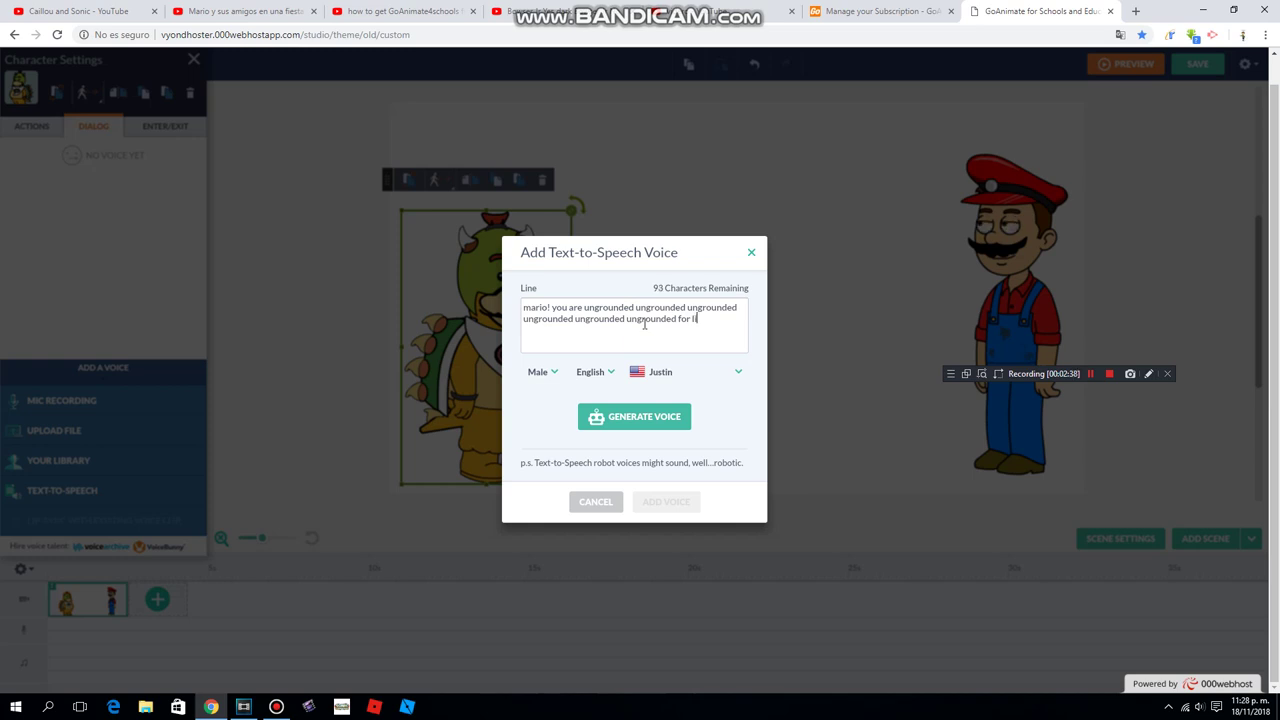
text(e)
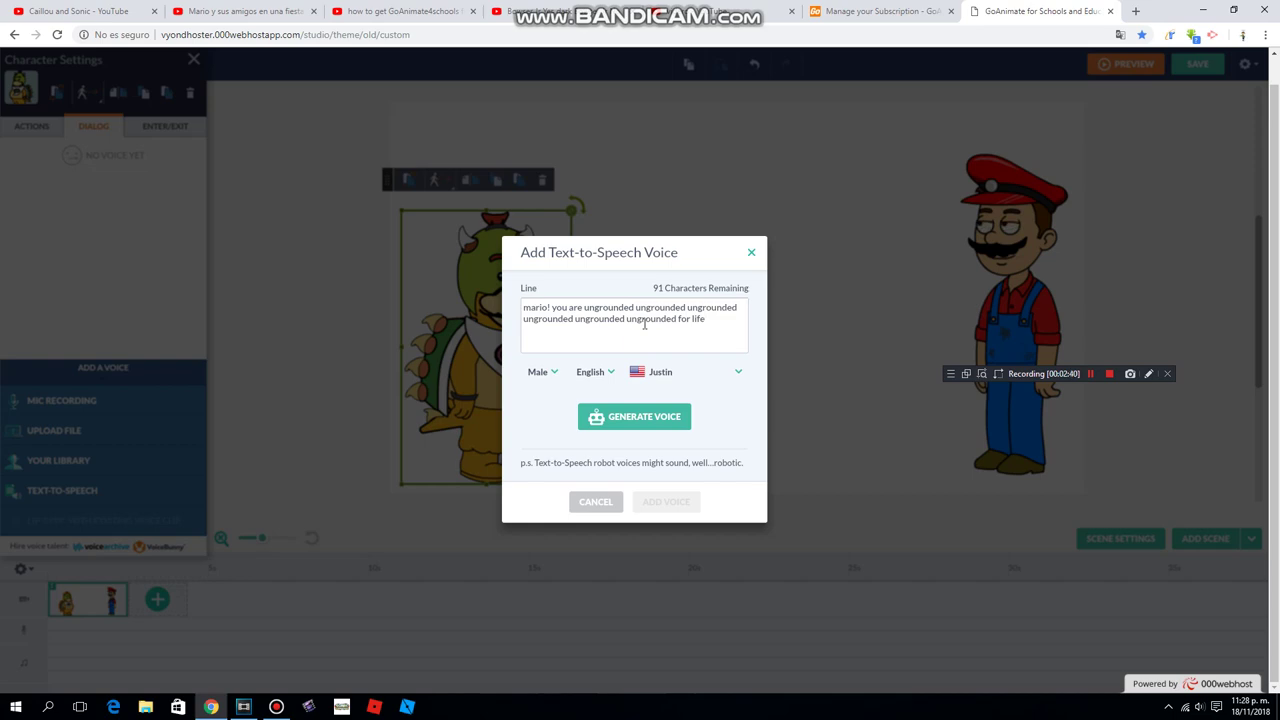
- Generate the voice from the line and add it to the turtle character's dialog
click(644, 424)
key(alt+Tab)
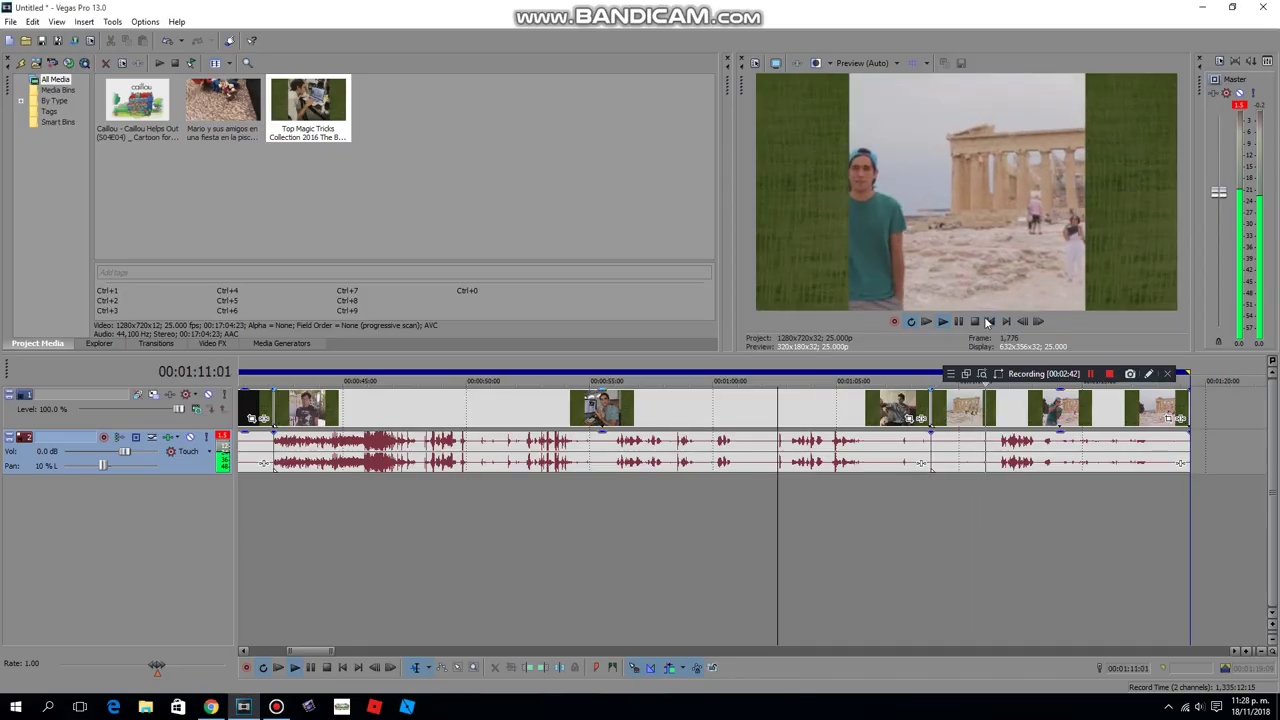
click(215, 707)
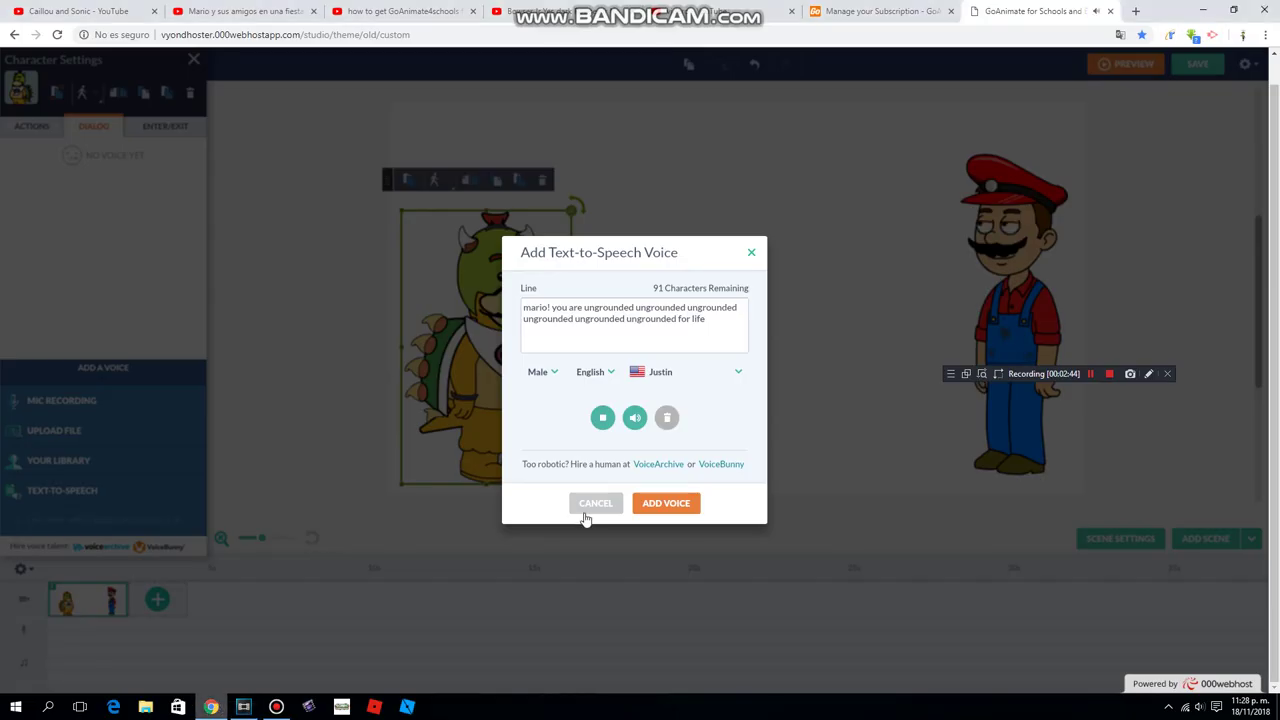
click(667, 504)
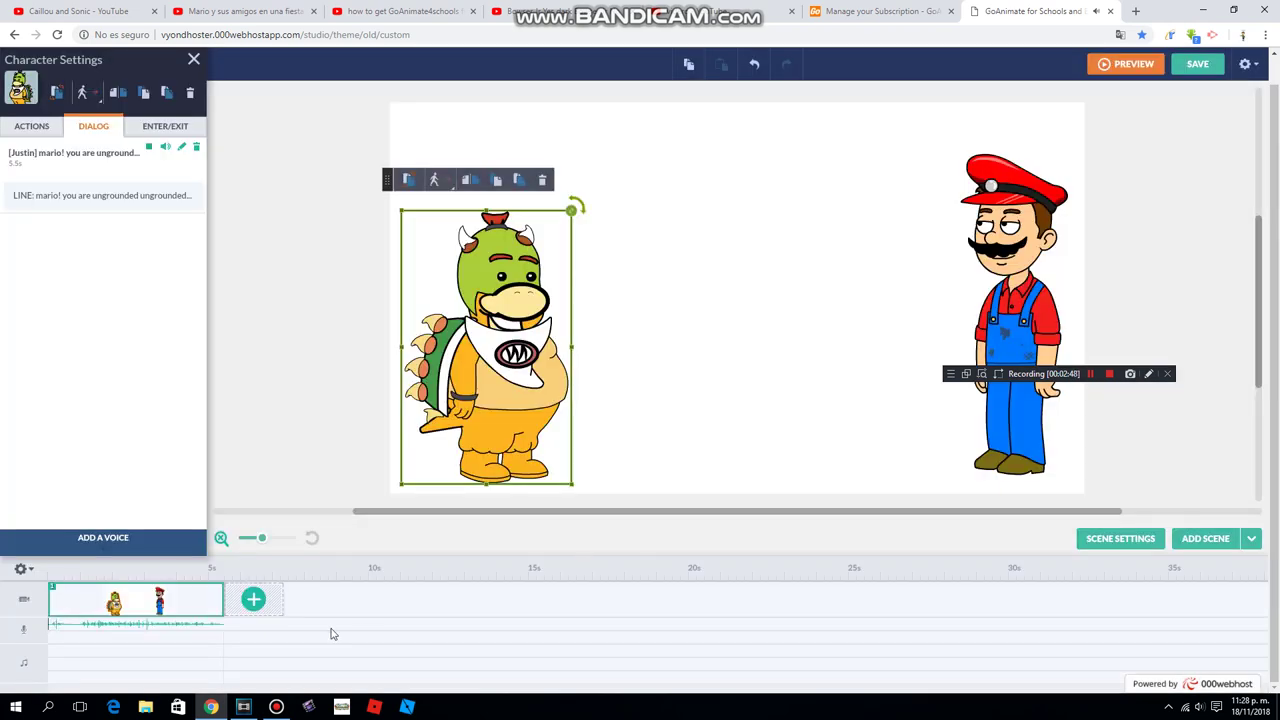
click(258, 602)
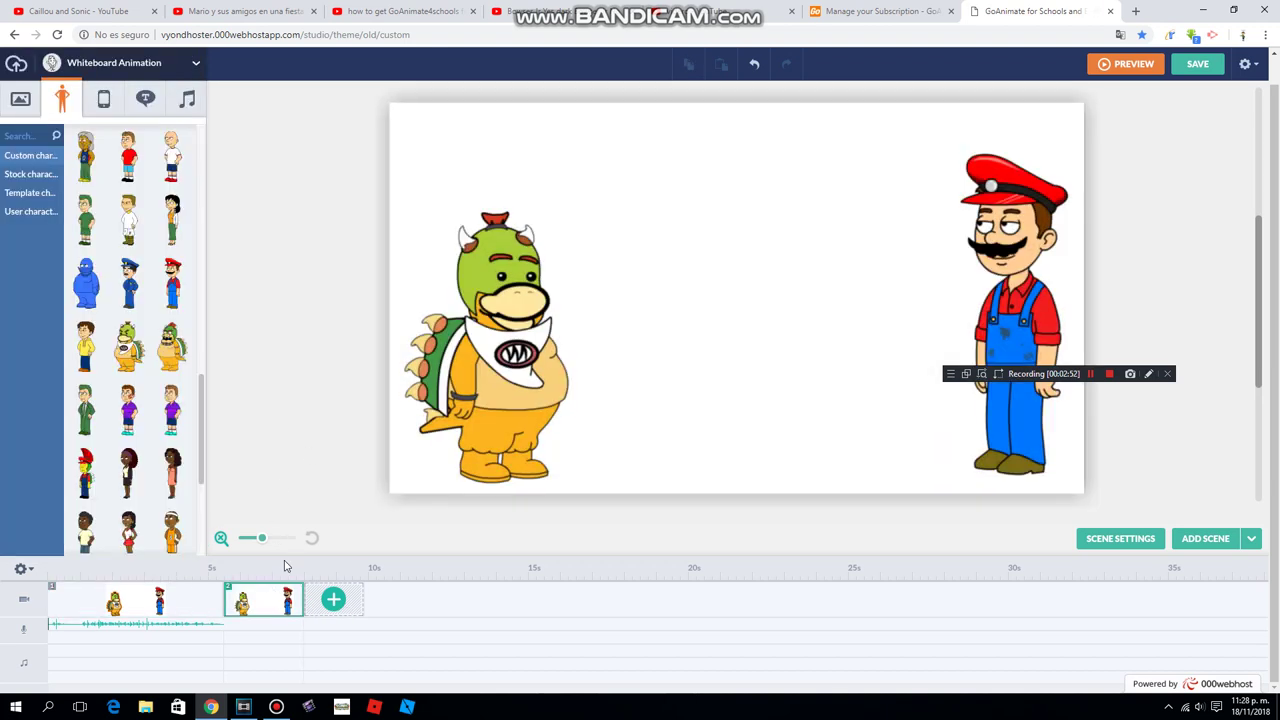
right_click(285, 600)
click(321, 498)
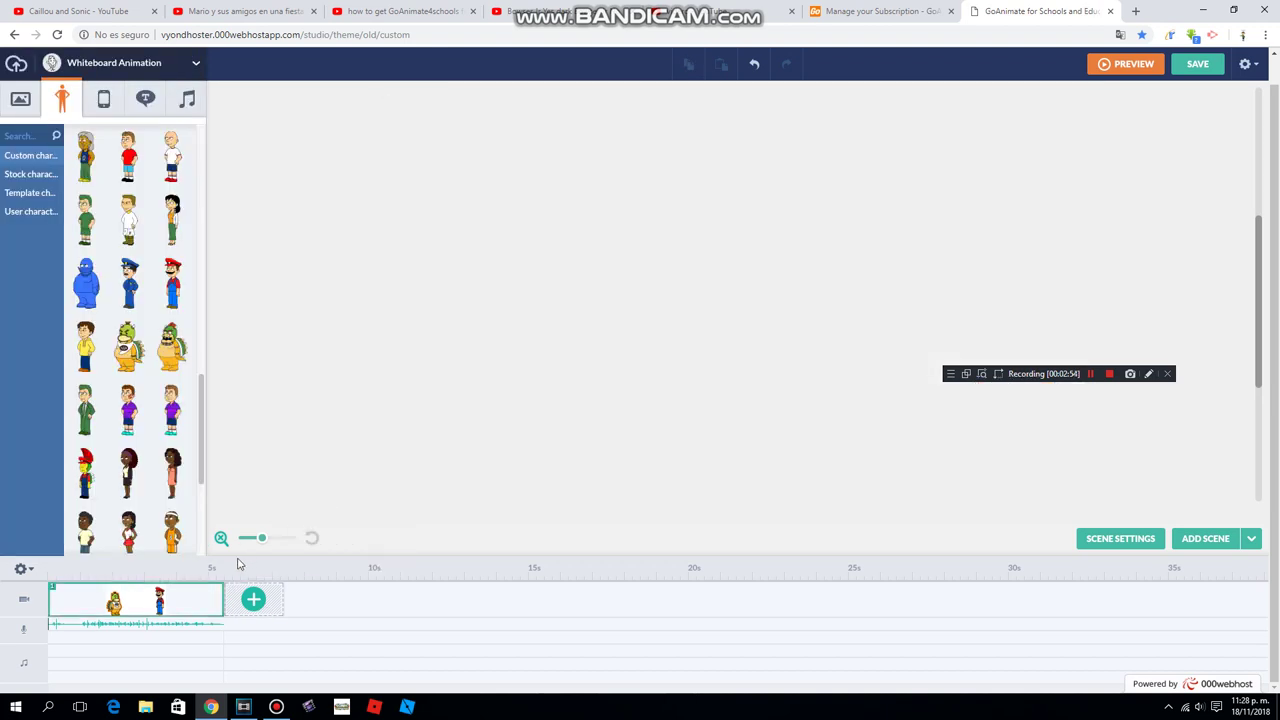
- Set Mario's facial expression to Surprised
click(1012, 288)
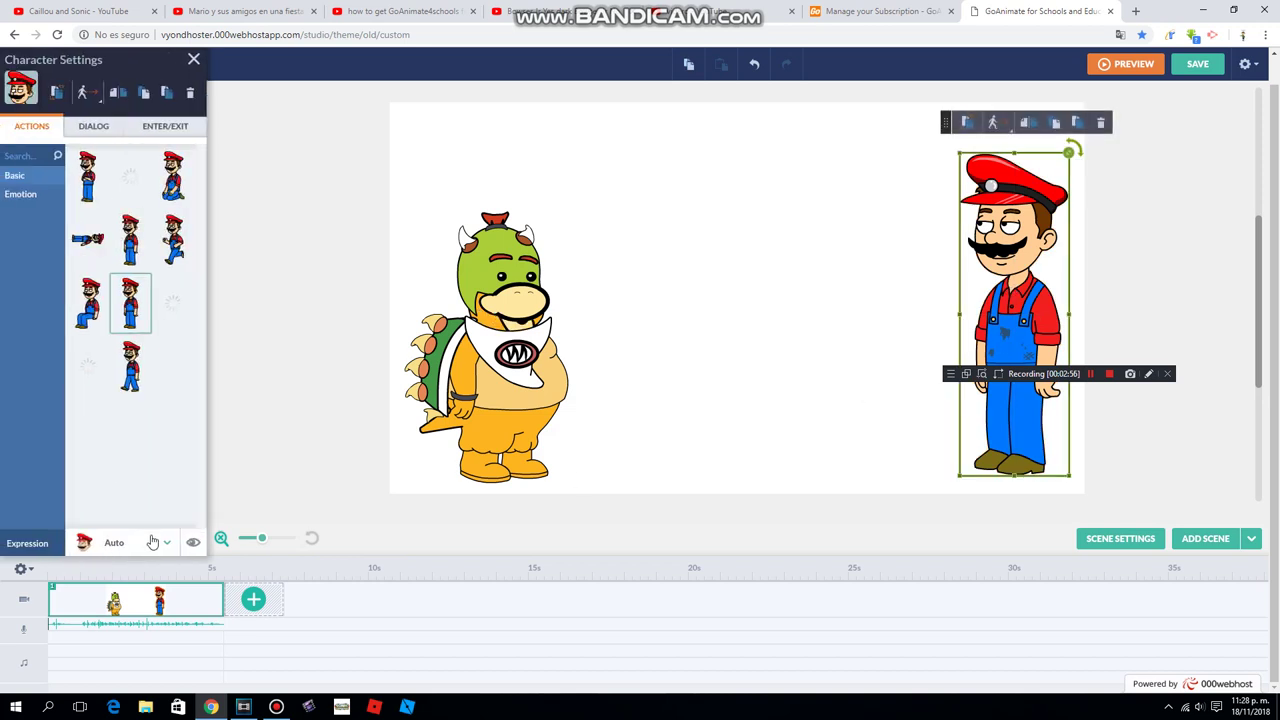
click(144, 544)
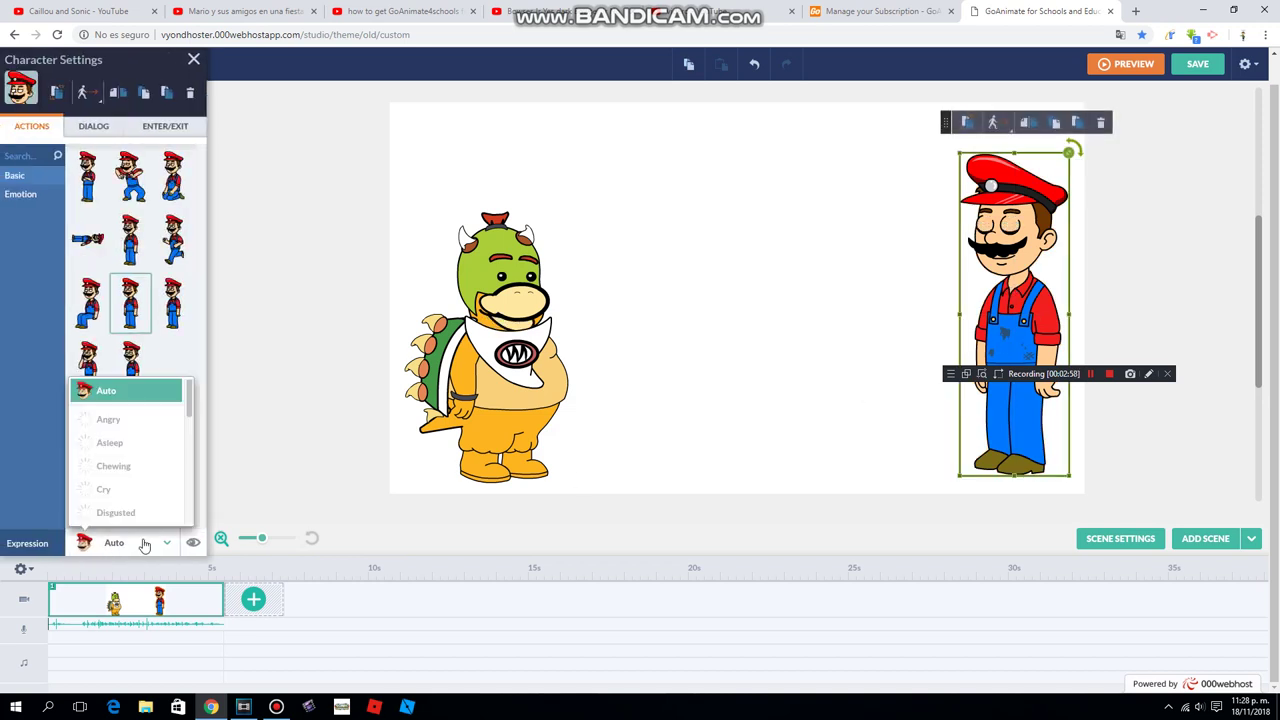
scroll(110, 487, down, 1)
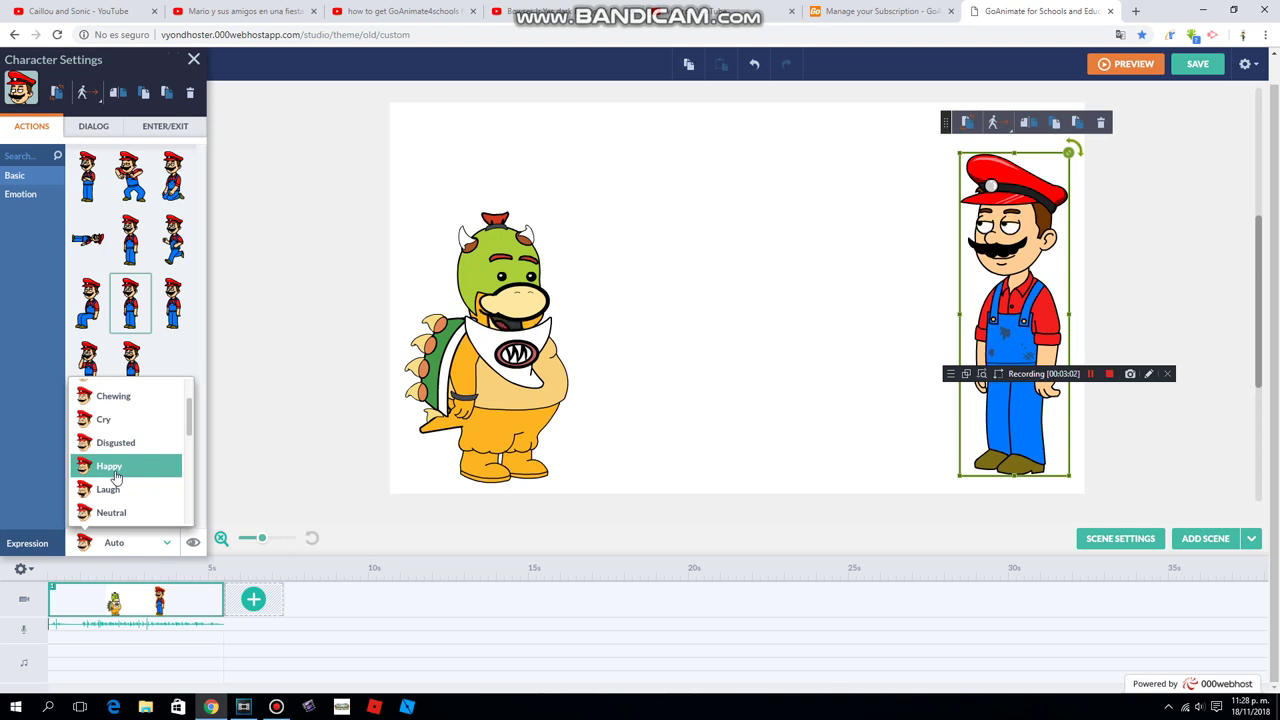
scroll(115, 477, down, 3)
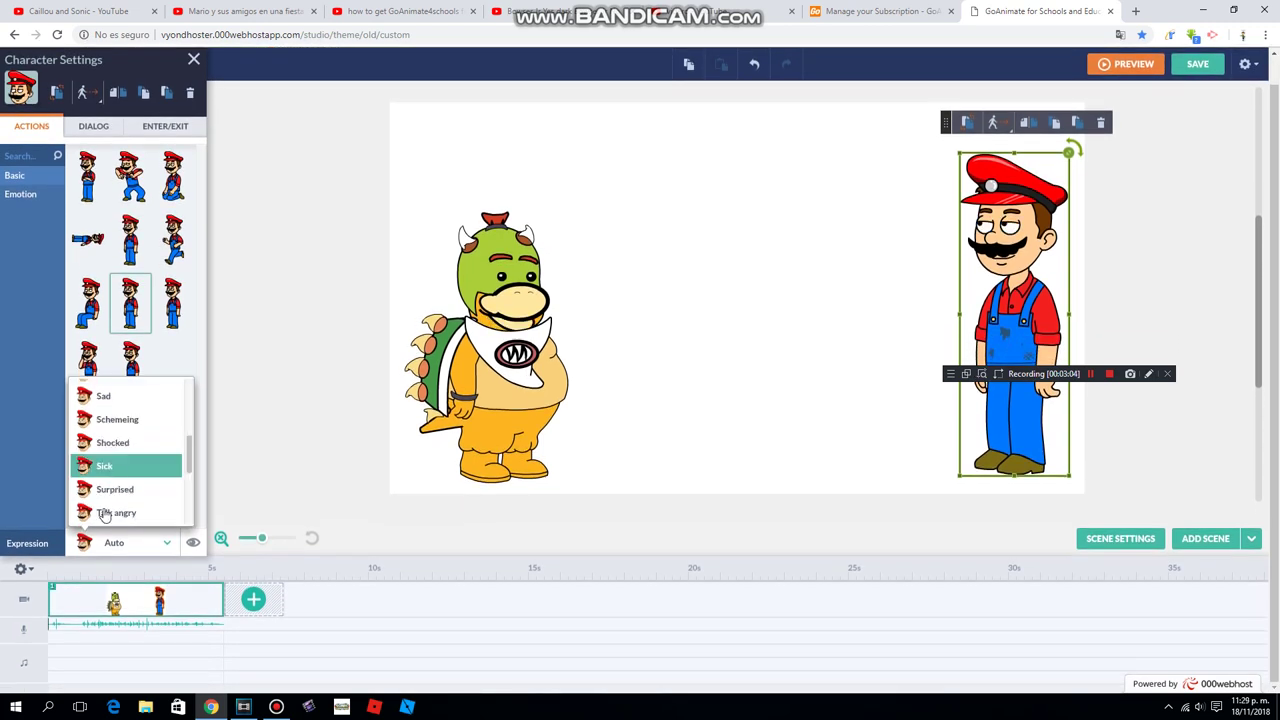
click(115, 489)
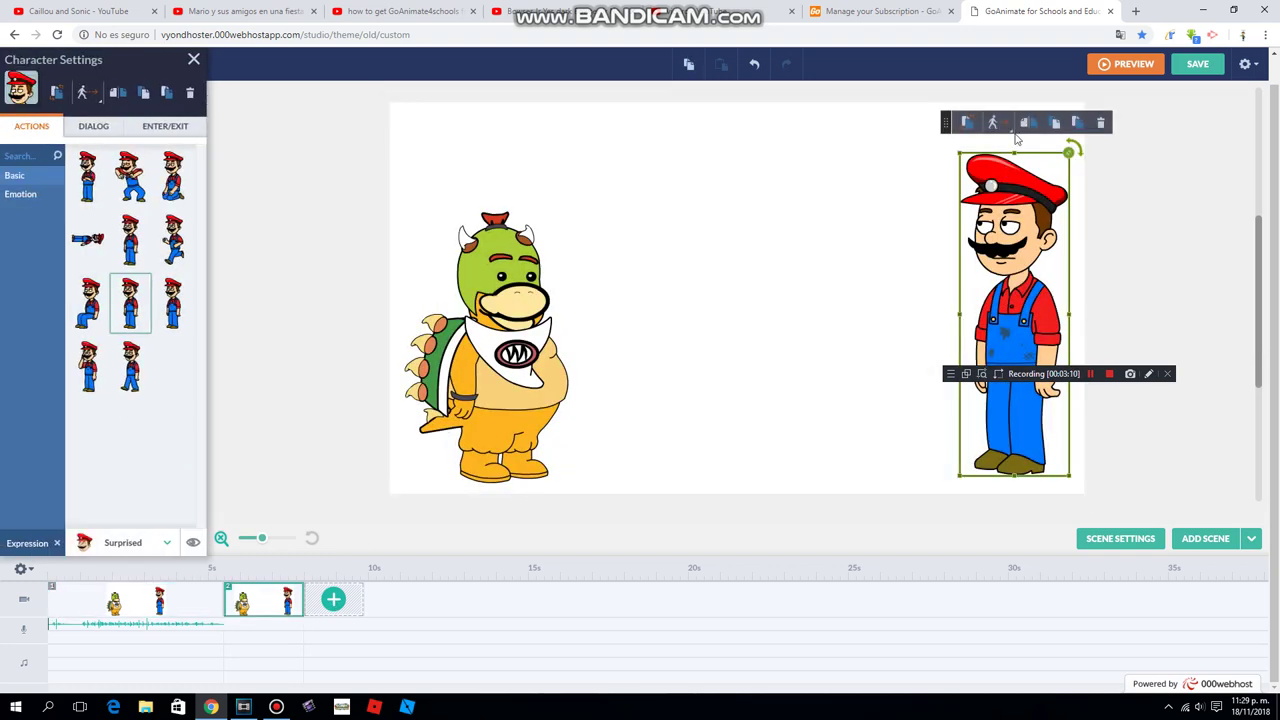
- In a second scene, flip Mario to face the other way and make him run off the stage's right edge
click(1034, 114)
click(1044, 180)
click(167, 250)
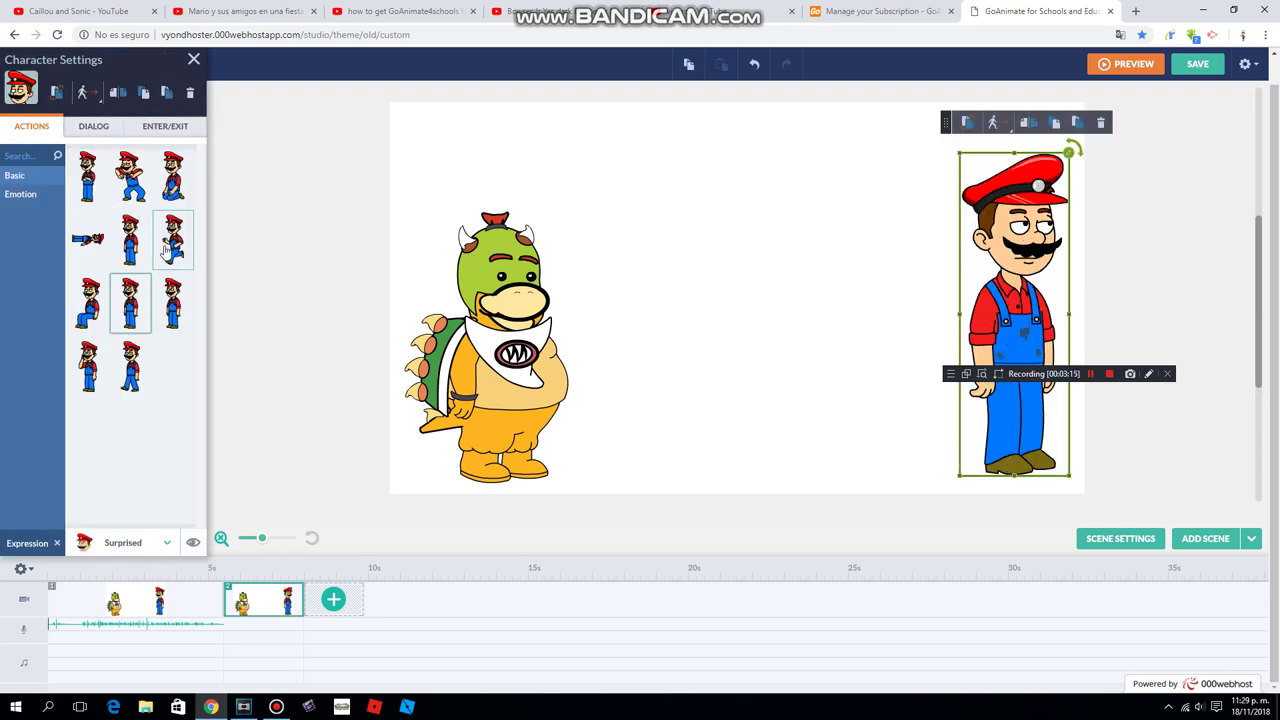
drag(1134, 306, 1220, 290)
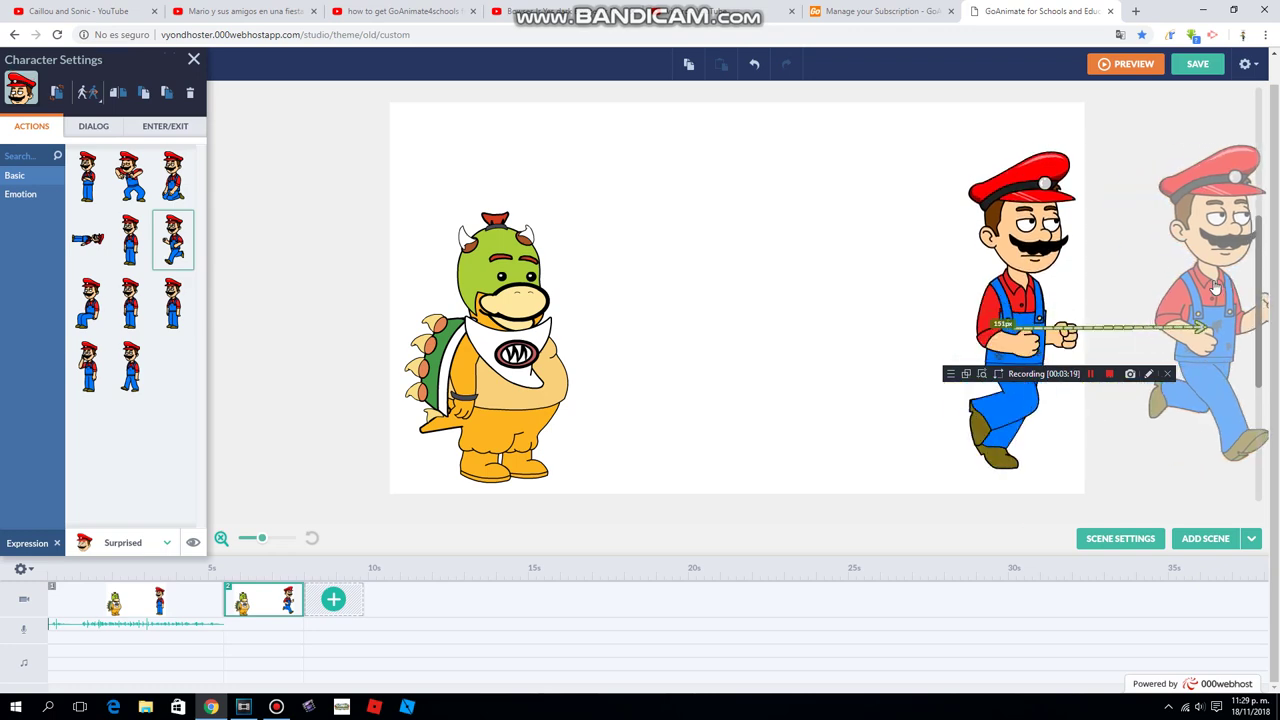
- Start a text-to-speech line for Mario in the second scene, using the male English voice Joey
click(93, 128)
click(62, 488)
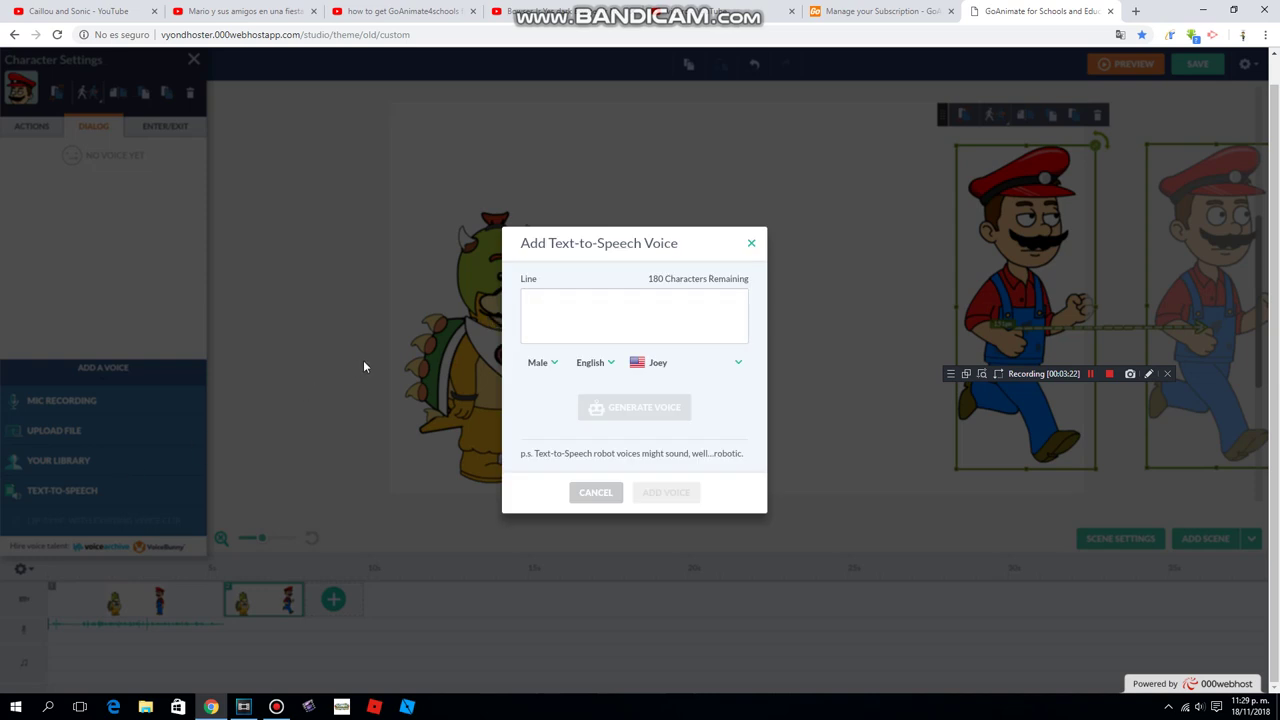
click(645, 362)
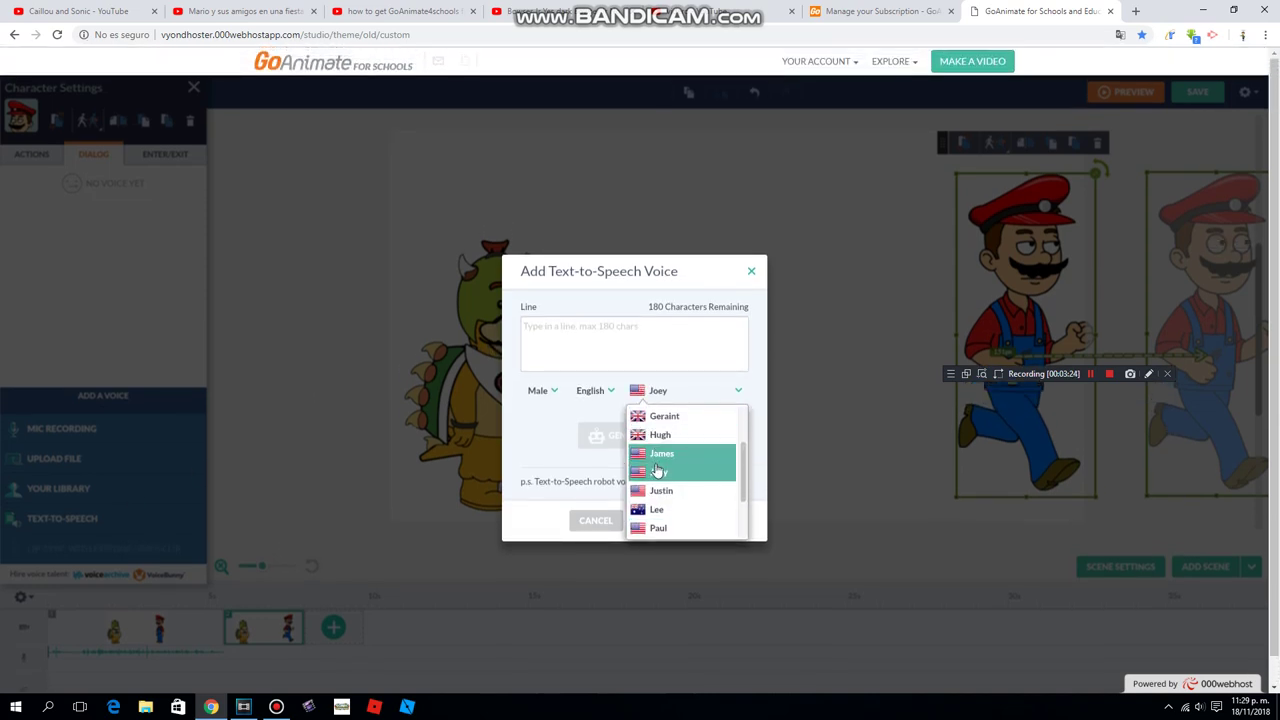
scroll(659, 465, up, 2)
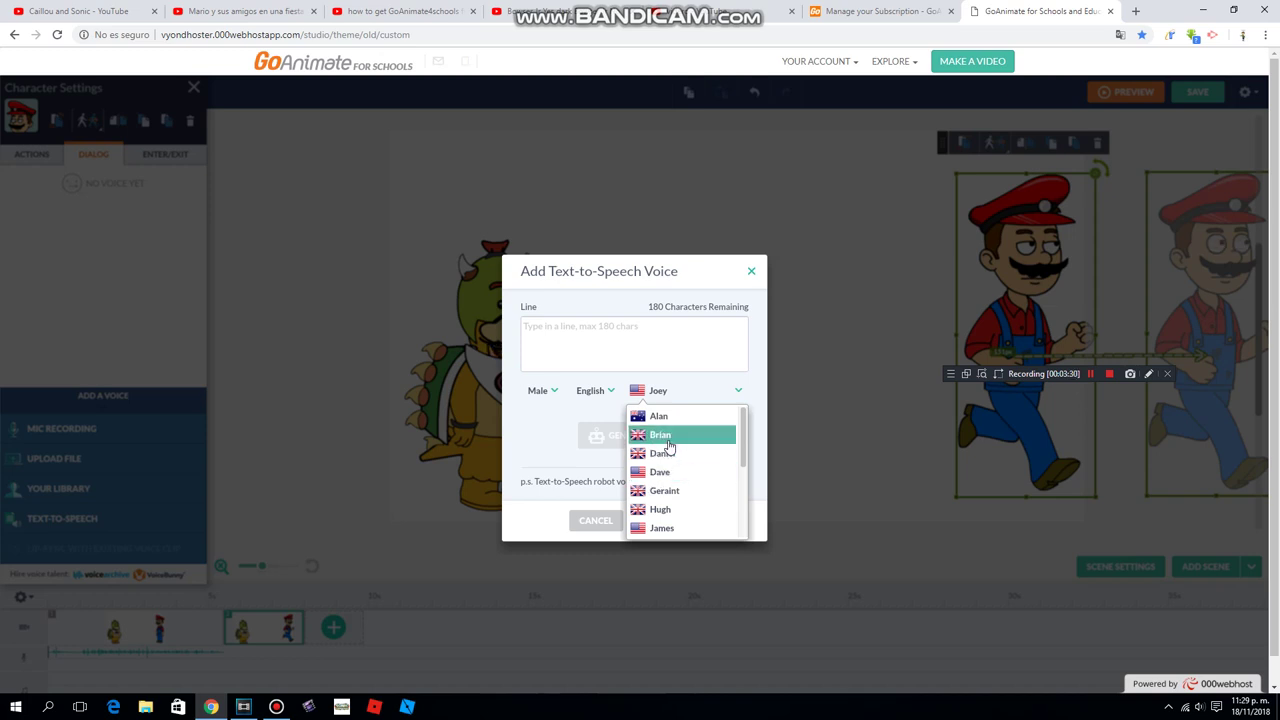
scroll(671, 432, down, 3)
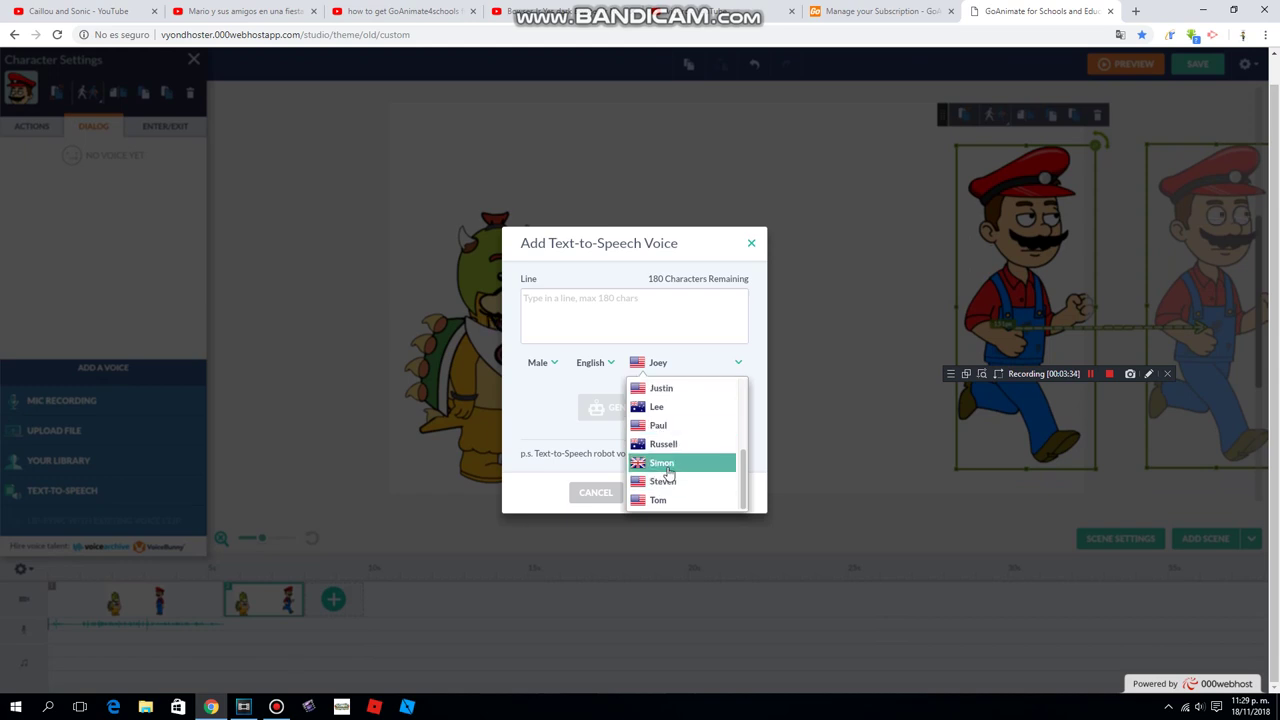
click(669, 467)
click(667, 329)
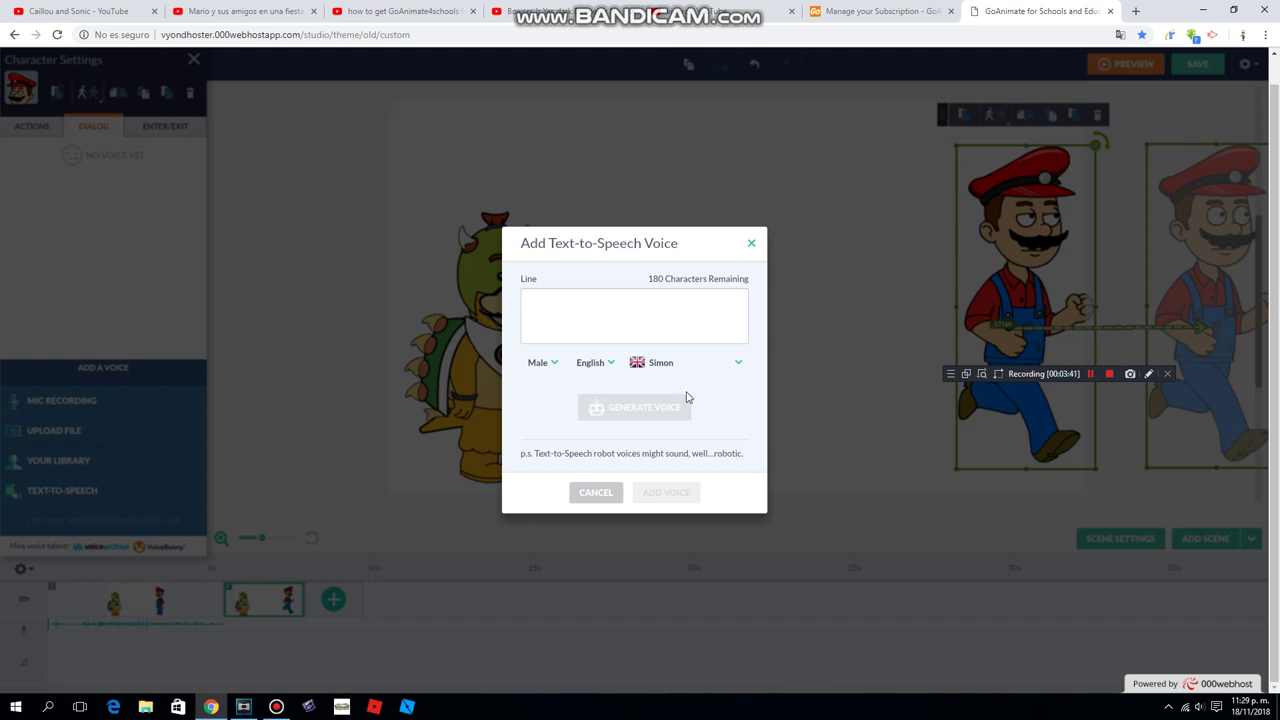
click(662, 366)
scroll(694, 442, up, 2)
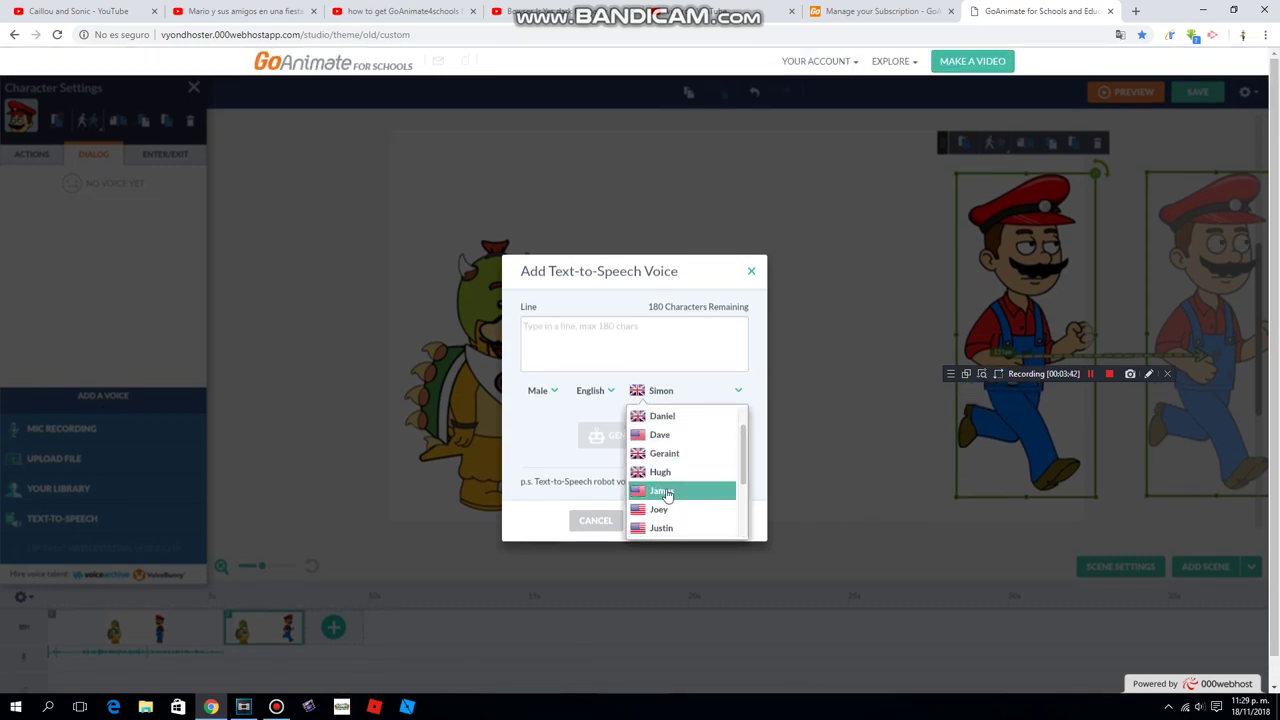
scroll(680, 449, down, 3)
scroll(671, 458, up, 3)
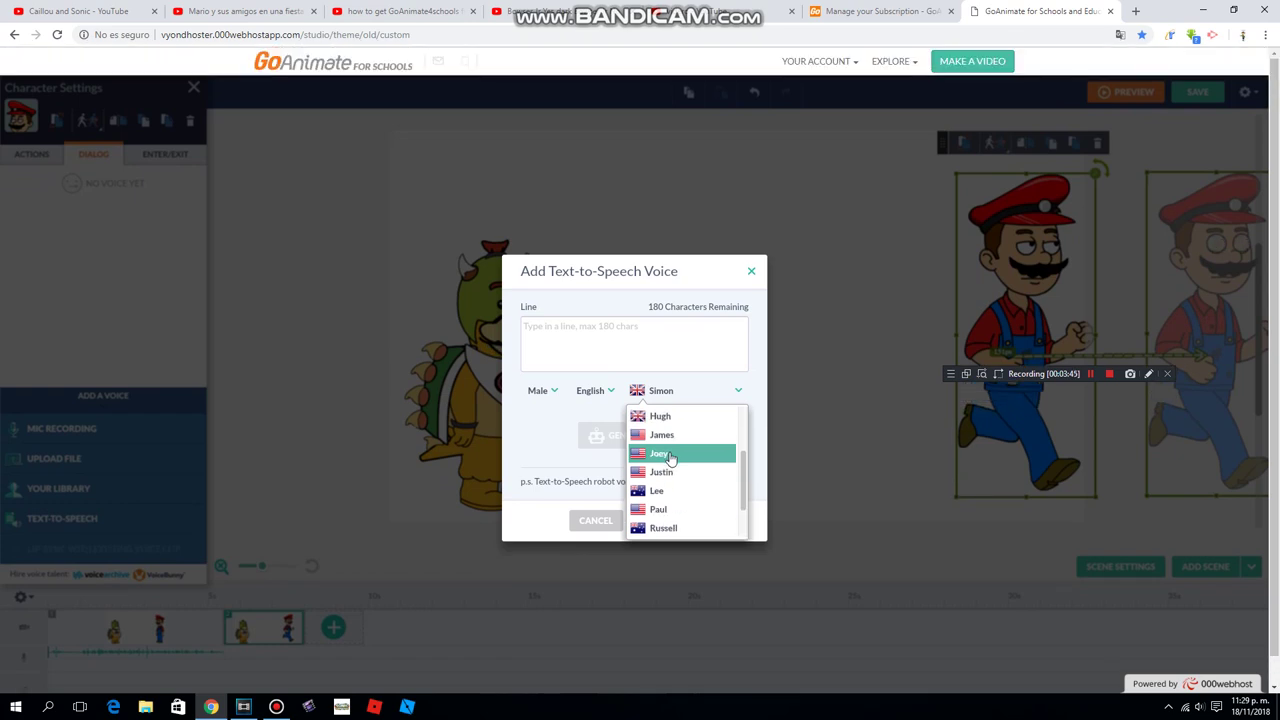
click(662, 453)
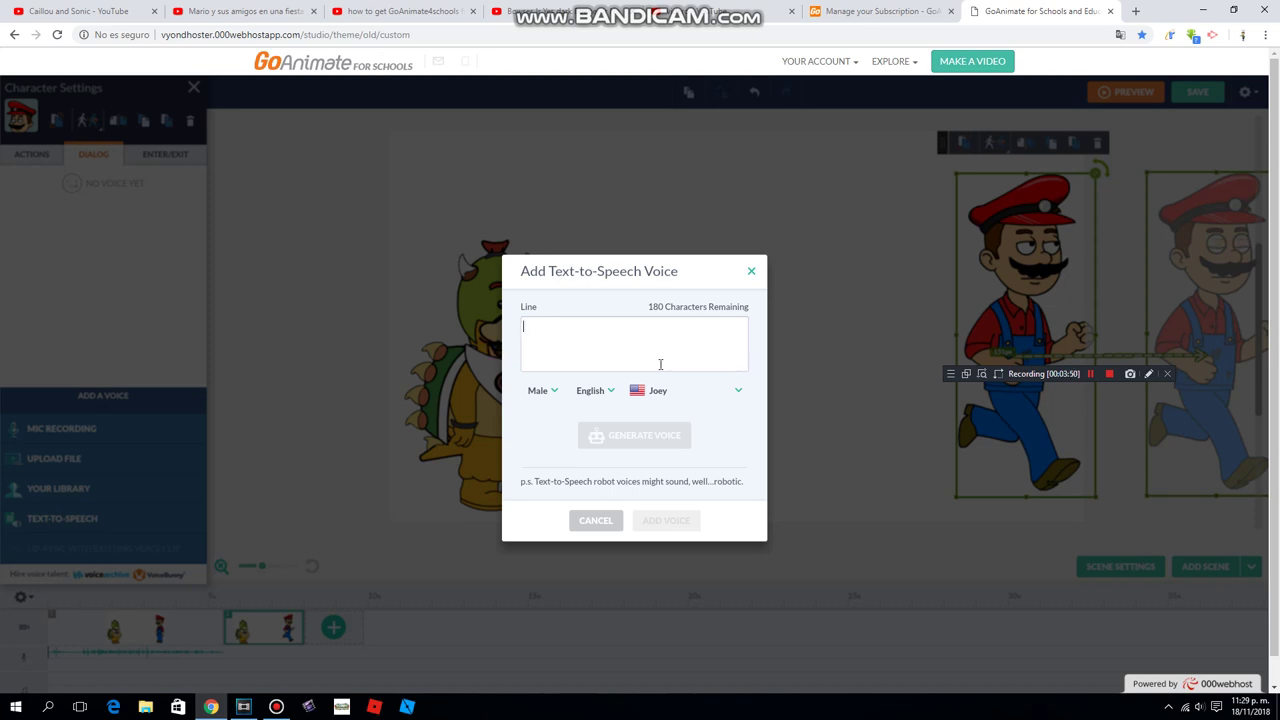
- Write Mario's line "thank you bowser junior! you are the best", generate its voice and add it to his dialog
text(thank you)
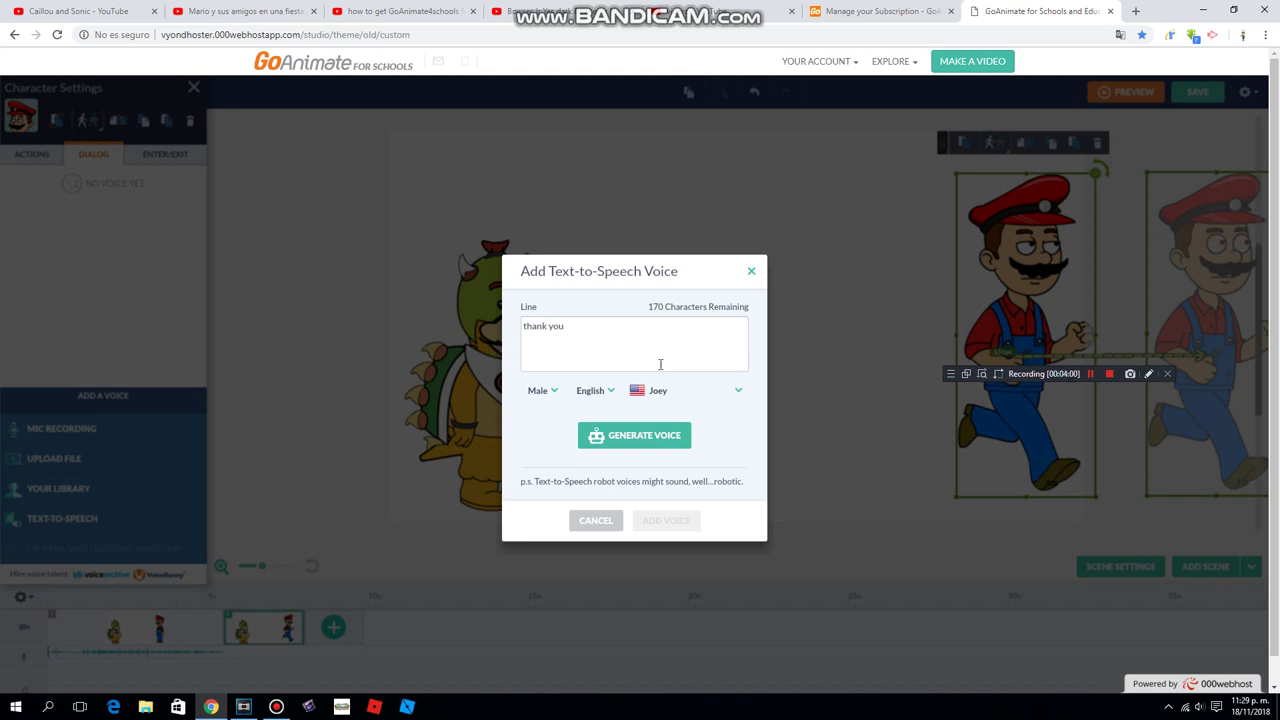
text(r junior! y)
text(ouare)
click(642, 327)
click(669, 326)
text(the best)
click(652, 440)
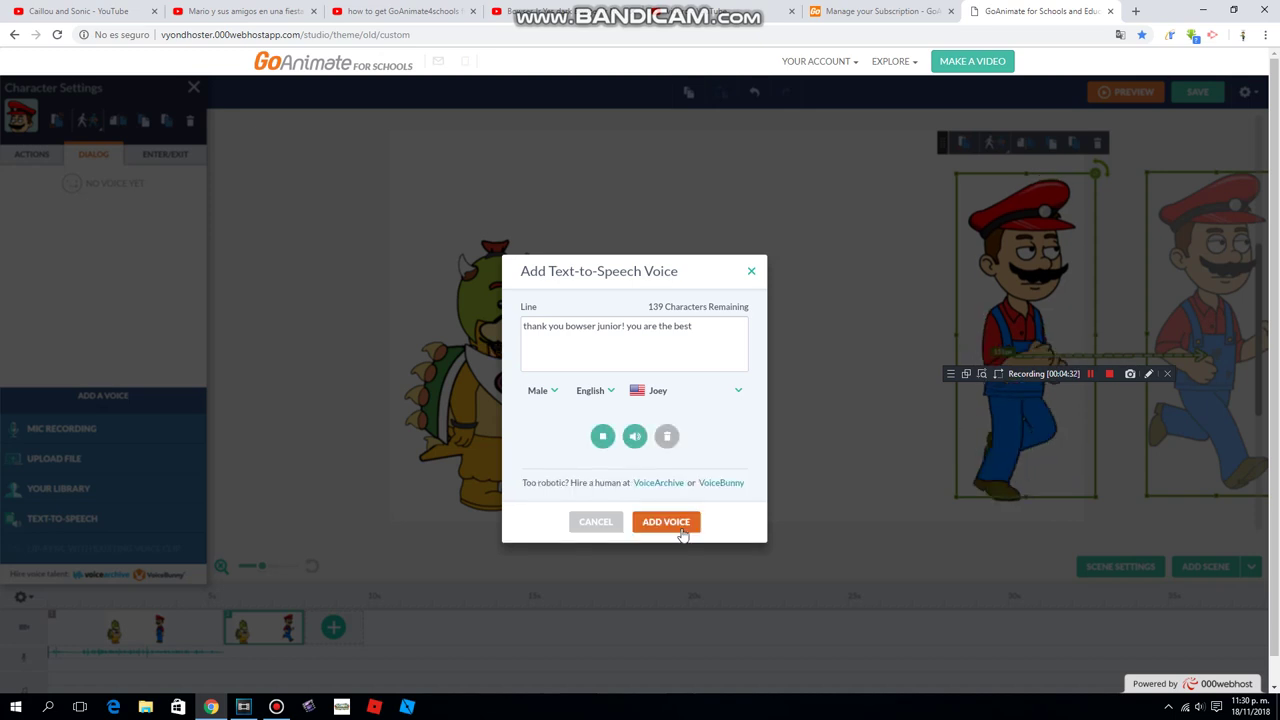
click(668, 522)
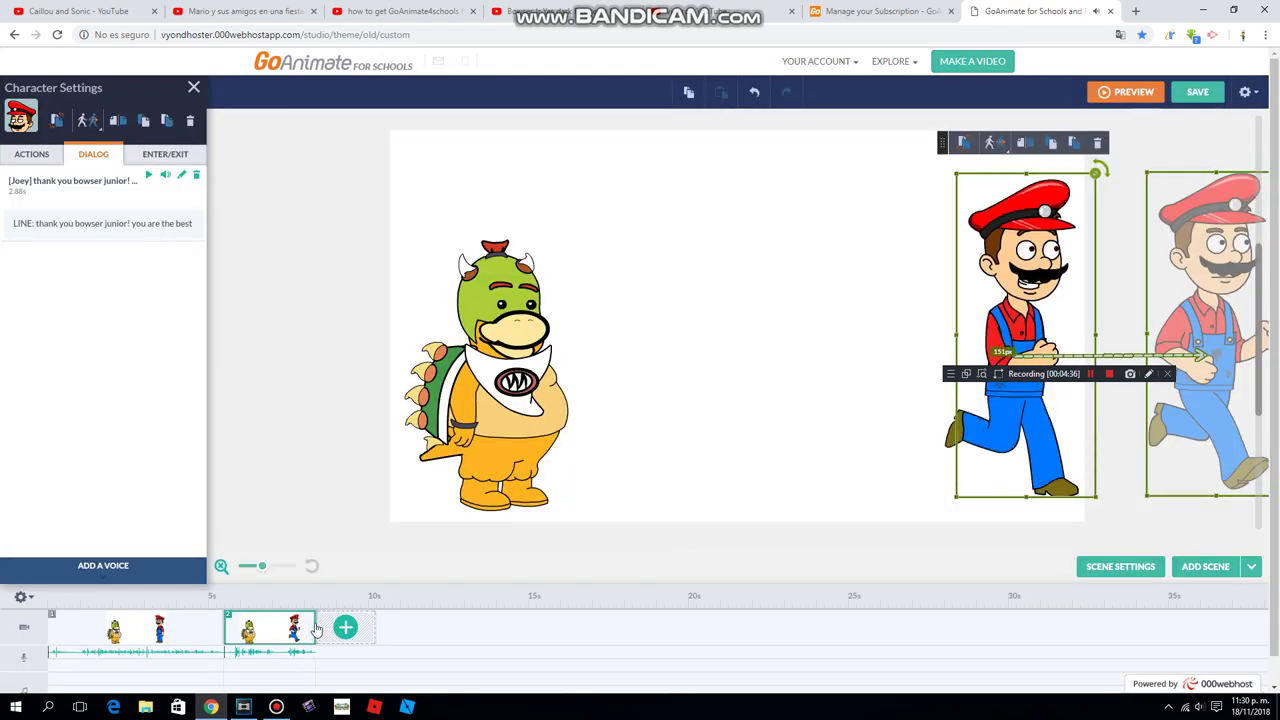
- Extend the second scene's duration to about 3.38 seconds on the timeline
drag(315, 617, 340, 615)
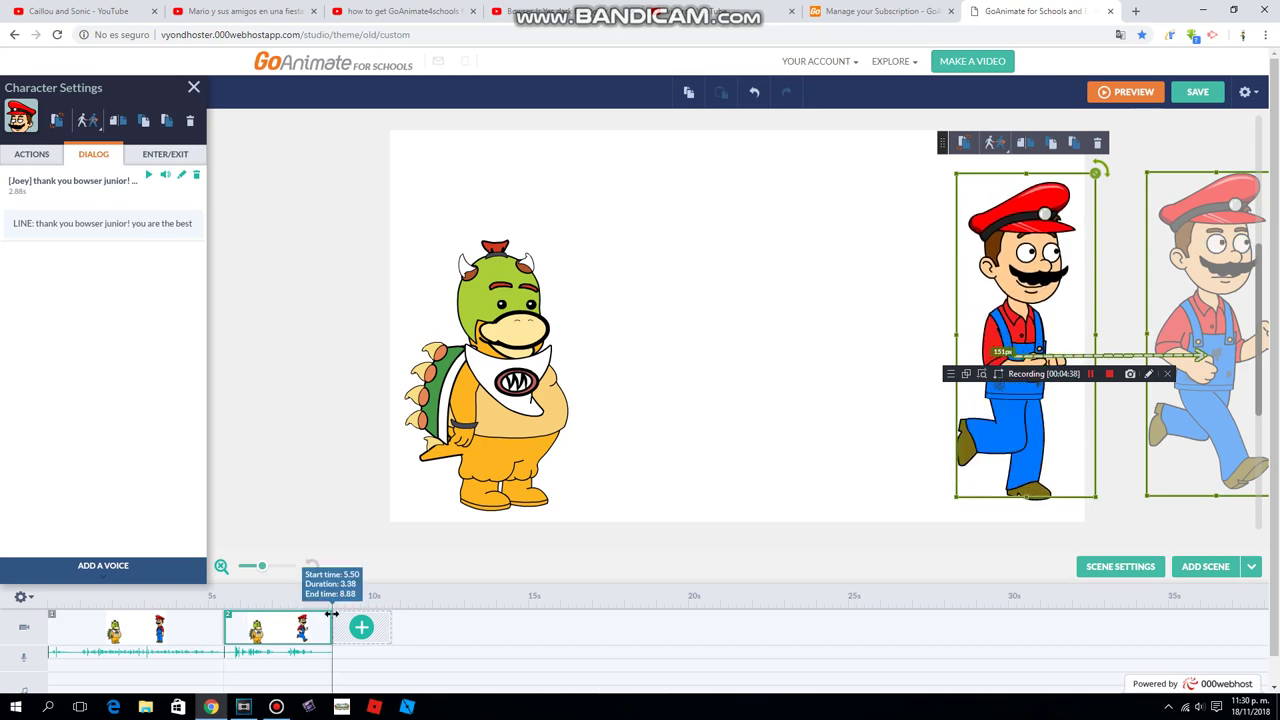
click(370, 627)
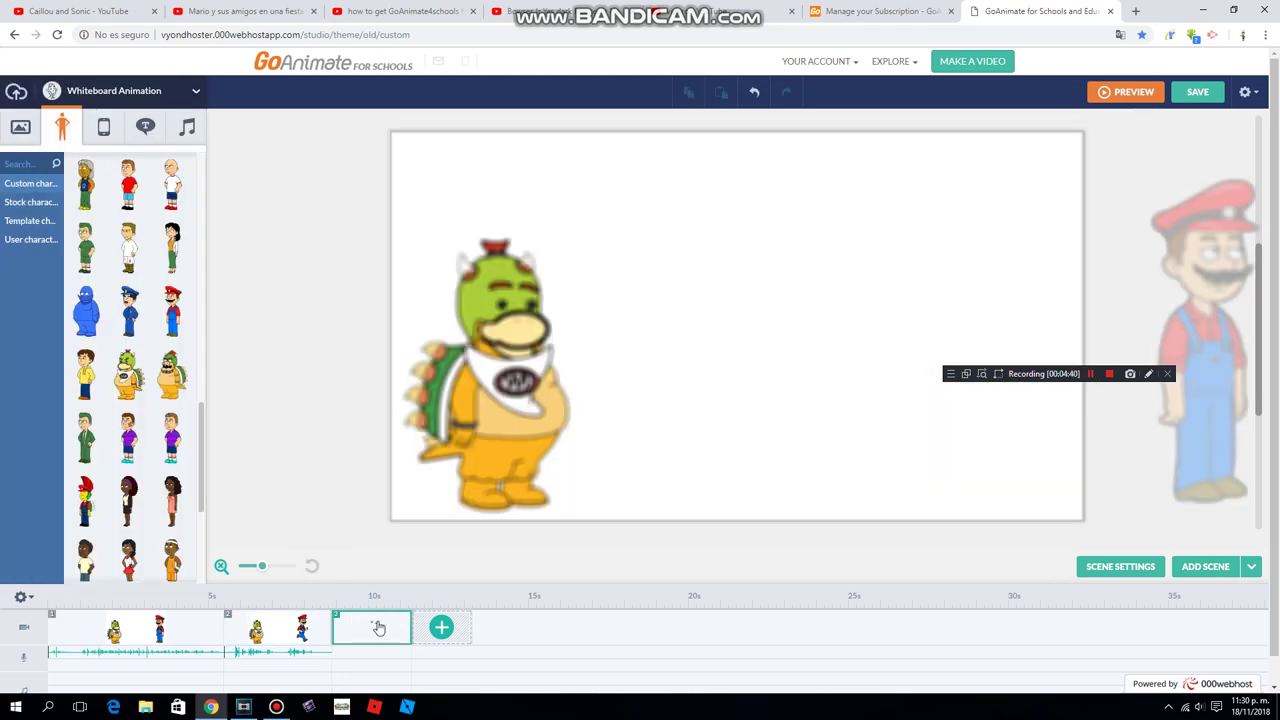
right_click(378, 627)
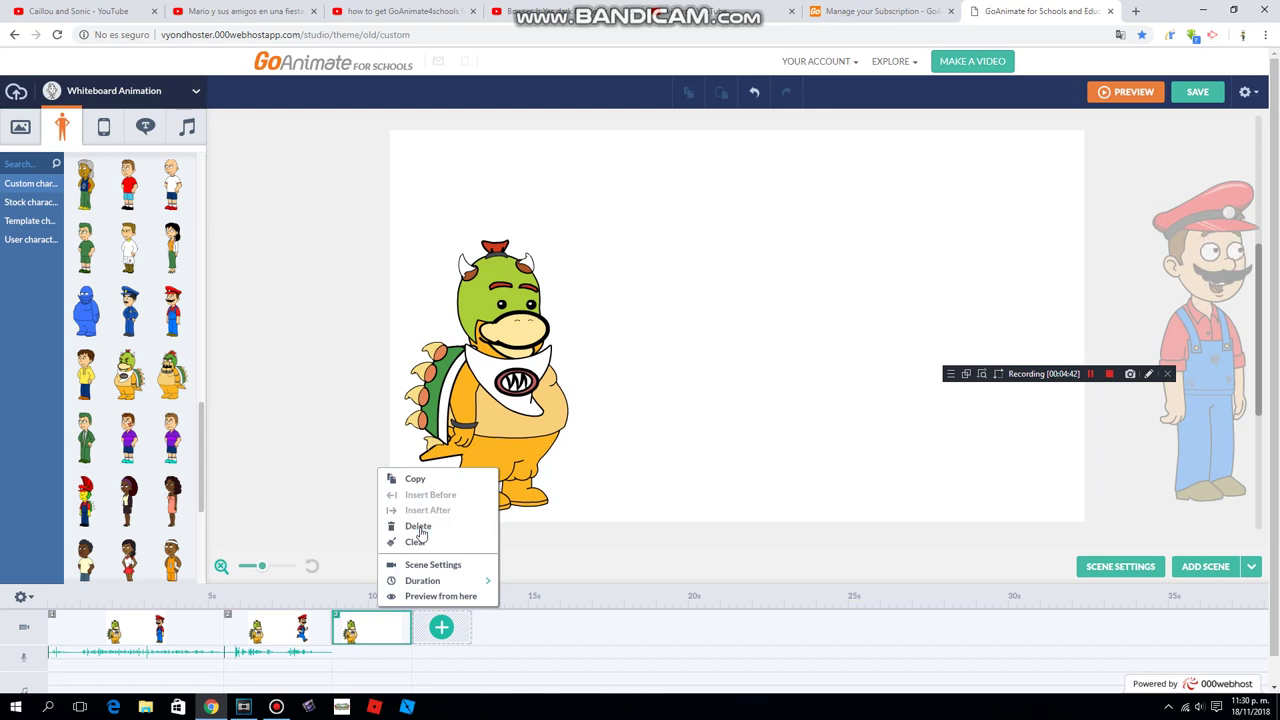
click(432, 523)
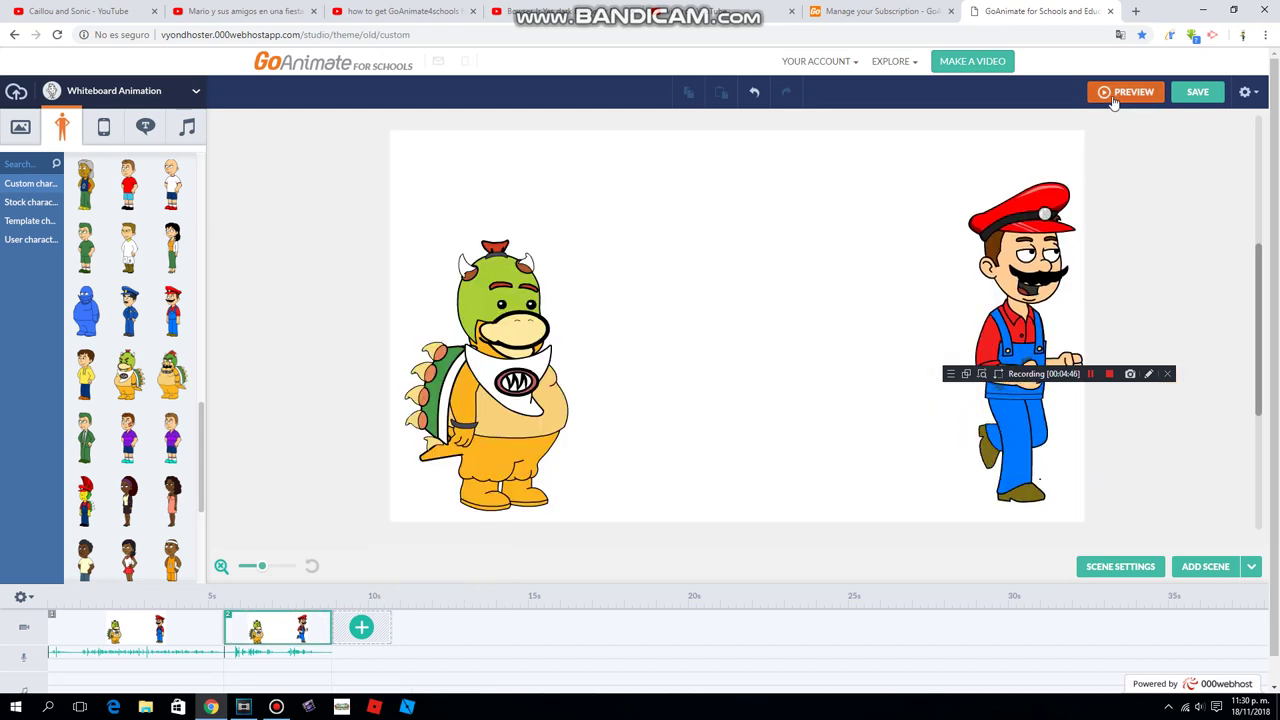
- Preview the whole video and save it with the title "Bowser Jr Unground Mario", continuing to its video page
click(1113, 96)
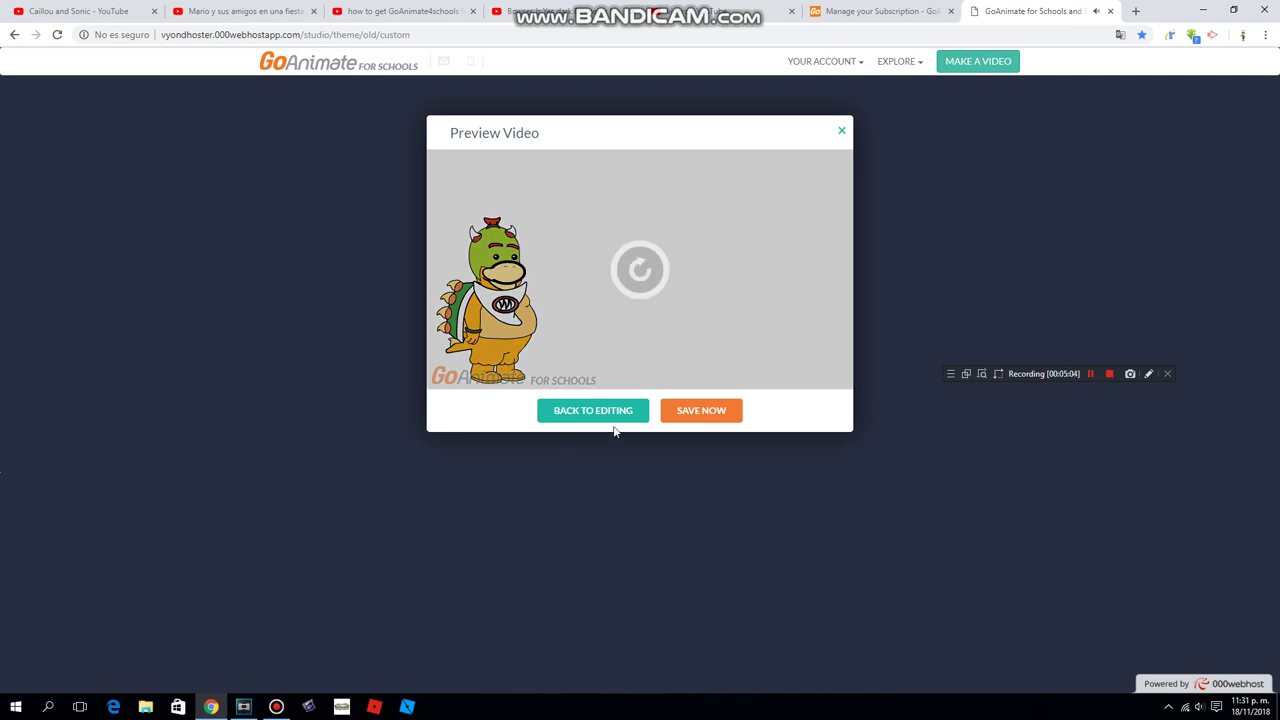
click(680, 410)
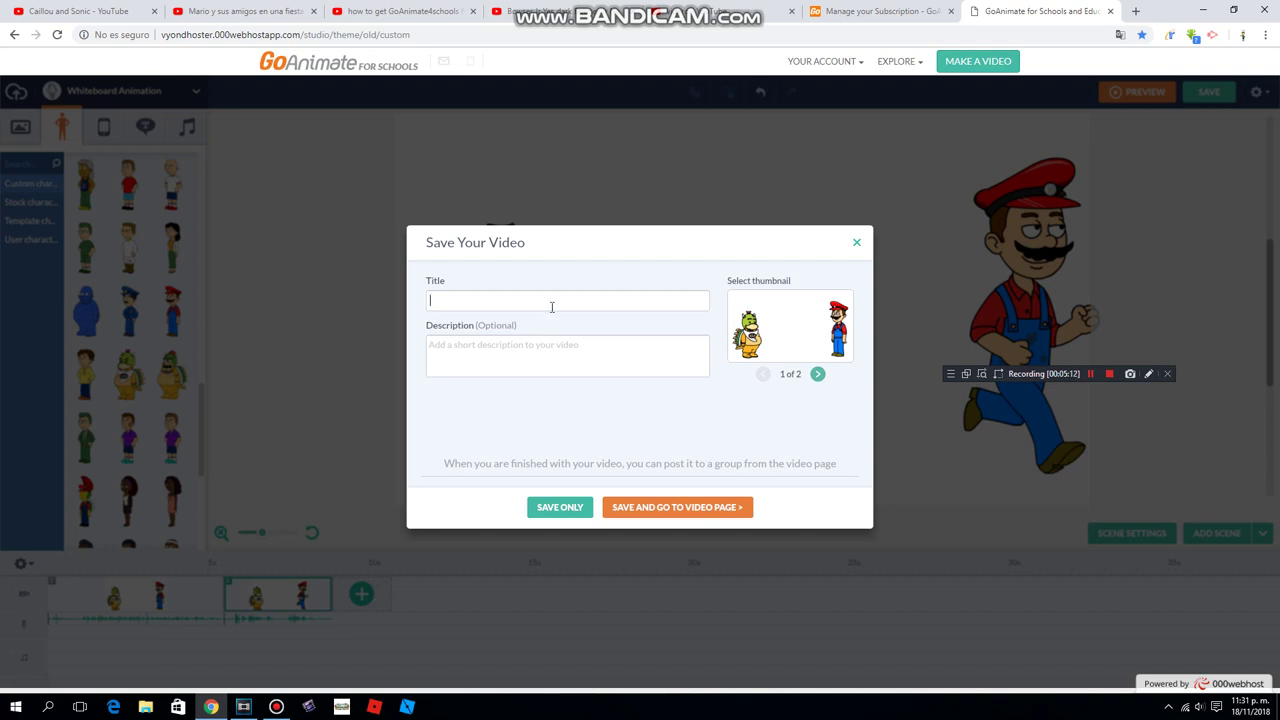
text(B)
text(own)
text(ser Jr Un)
text(g)
text(roun)
text(d Mario)
click(671, 508)
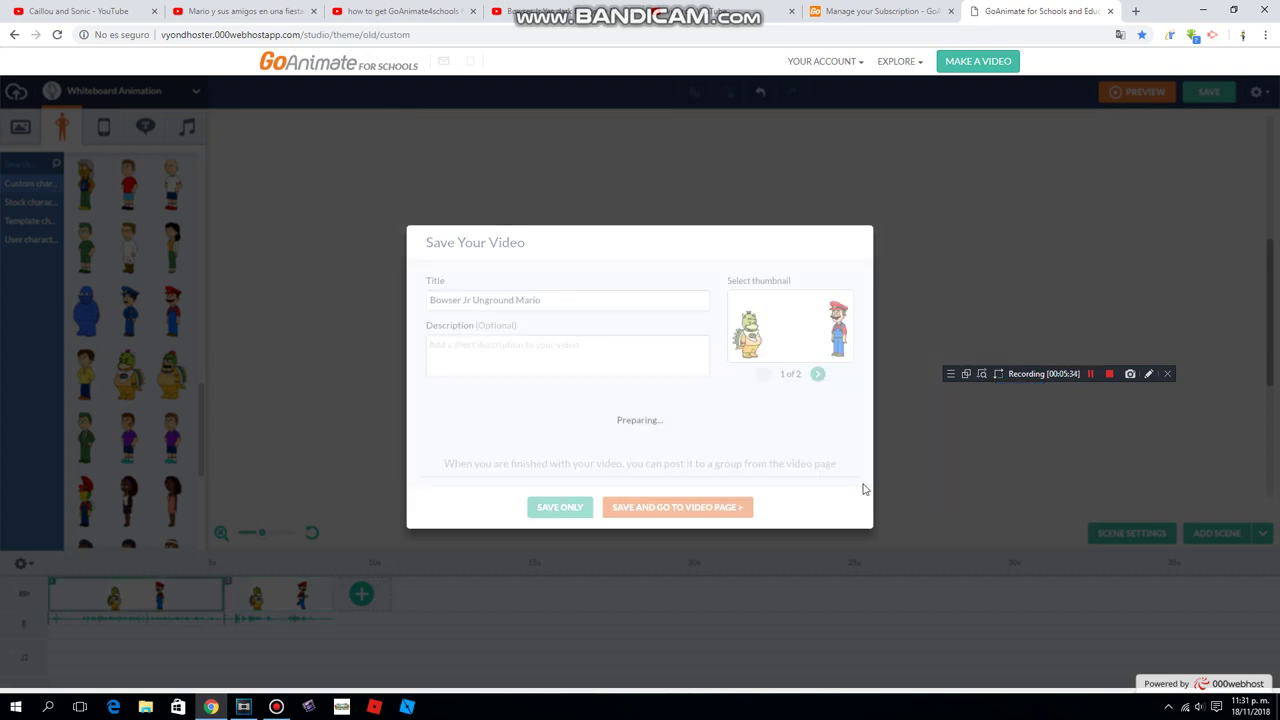